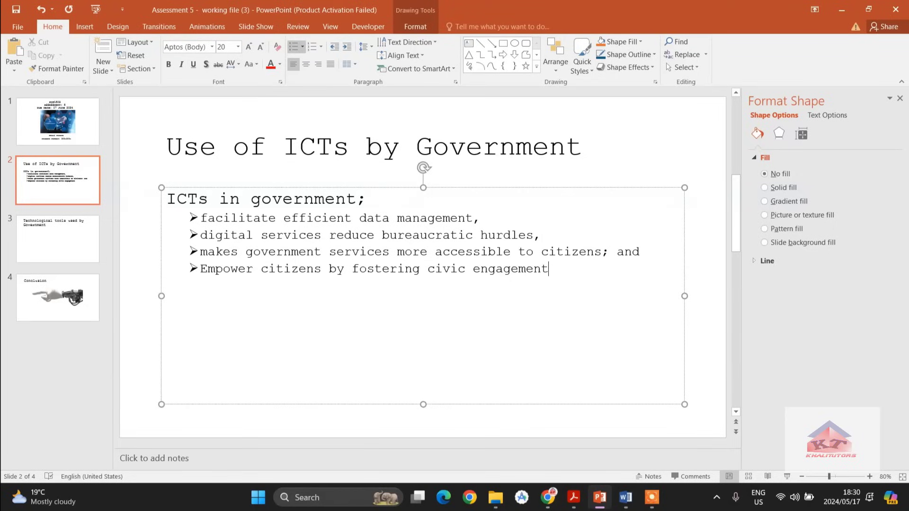
# Switch from the PowerPoint presentation to the Word instructions document
pyautogui.hotkey('alt', 'Tab')
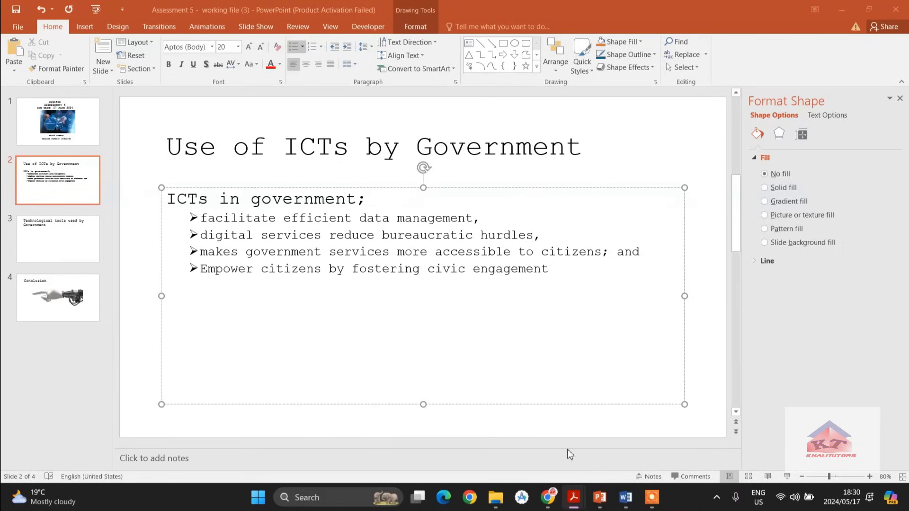
pyautogui.click(624, 498)
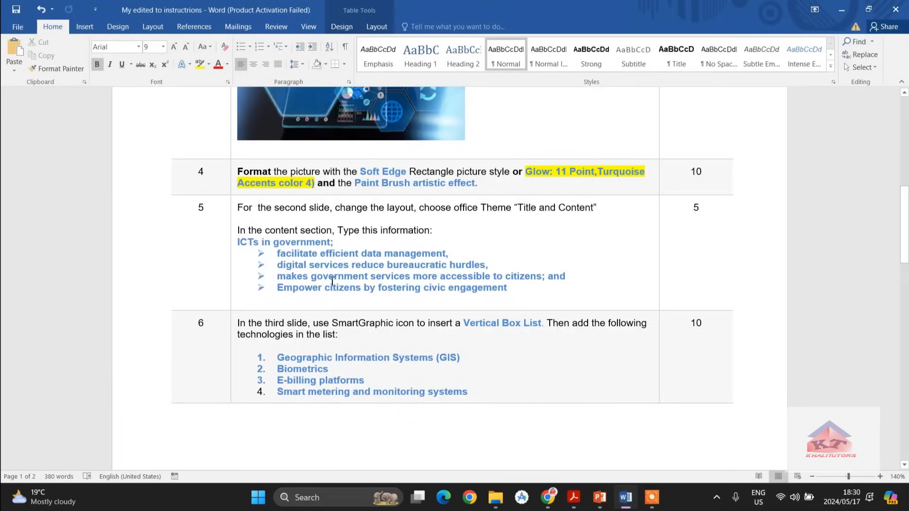
# Highlight 'Vertical Box List' in Word's step 6, then return to the PowerPoint presentation
pyautogui.scroll(-5, 462, 239)
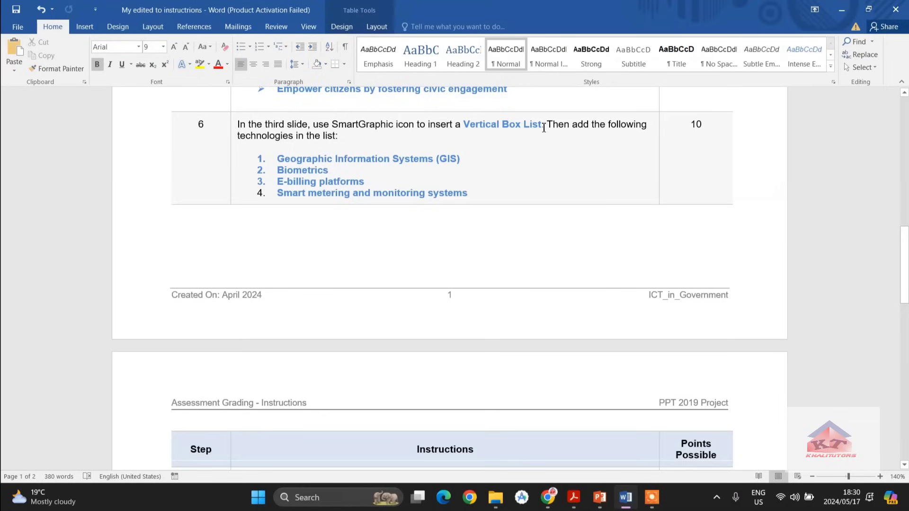
pyautogui.moveTo(542, 127); pyautogui.dragTo(466, 129)
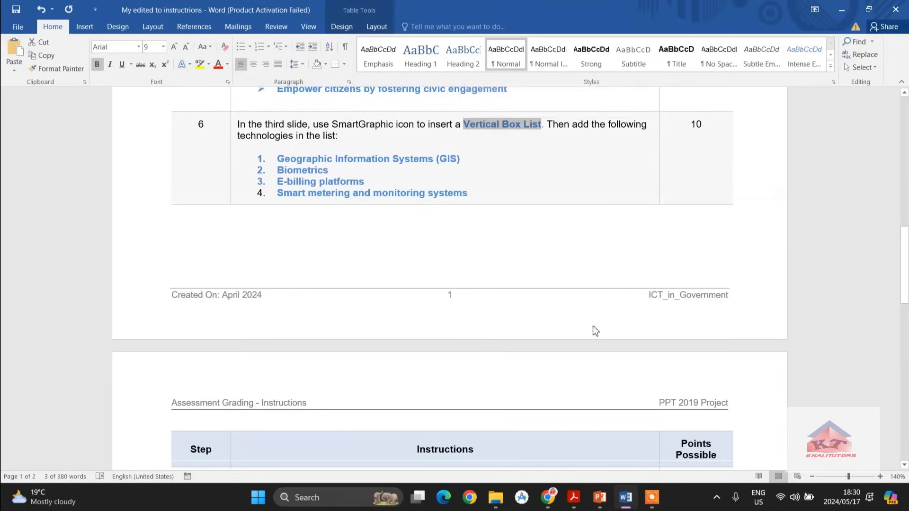
pyautogui.click(597, 503)
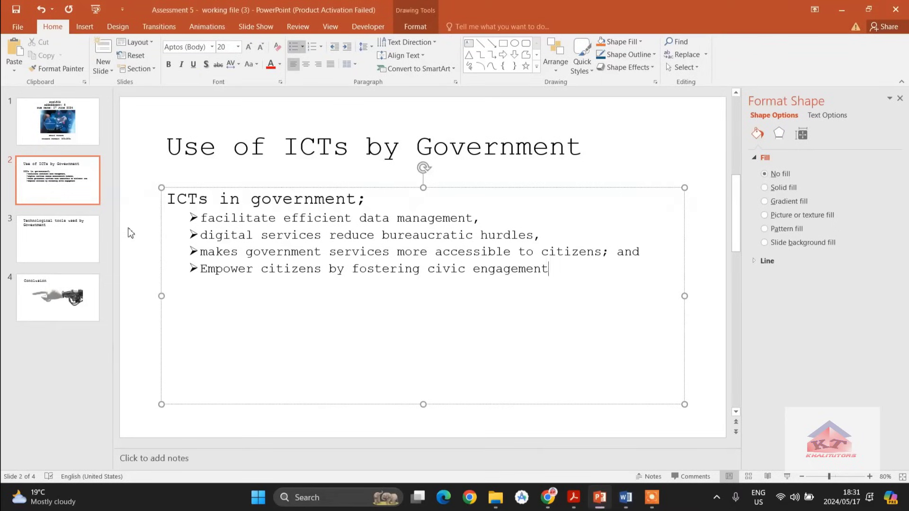
# On slide 3, 'Technological tools used by Government', open the SmartArt graphic gallery for the content area
pyautogui.click(65, 233)
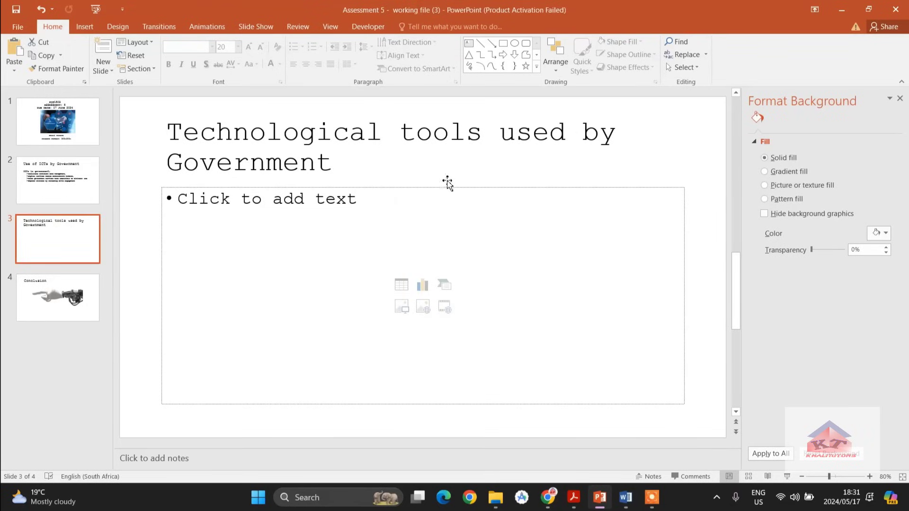
pyautogui.click(303, 212)
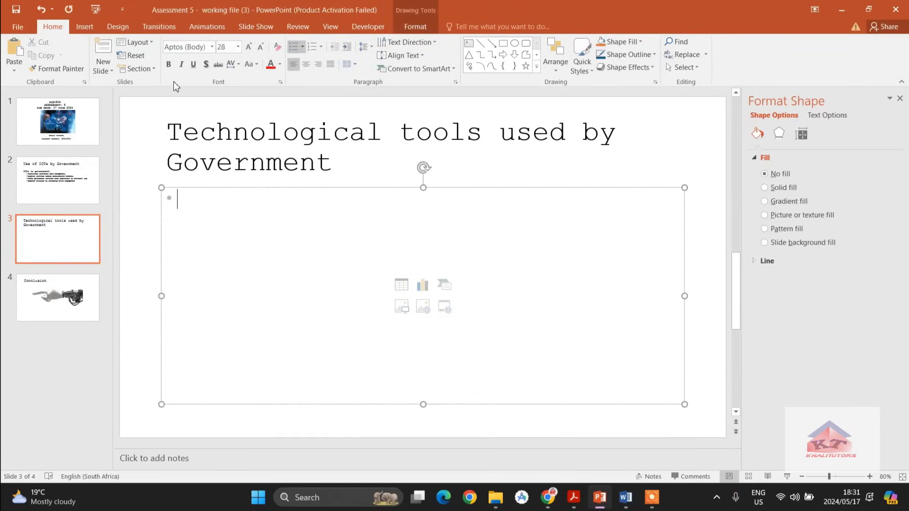
pyautogui.click(83, 28)
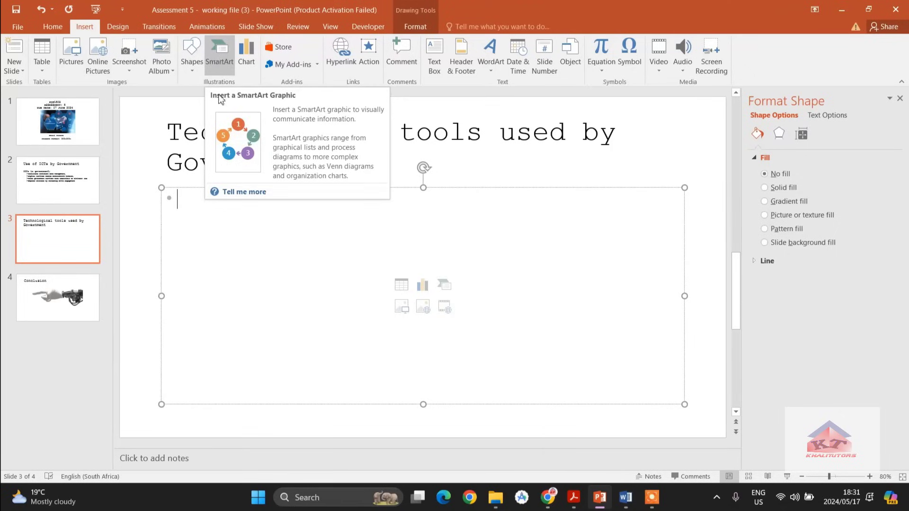
pyautogui.click(219, 59)
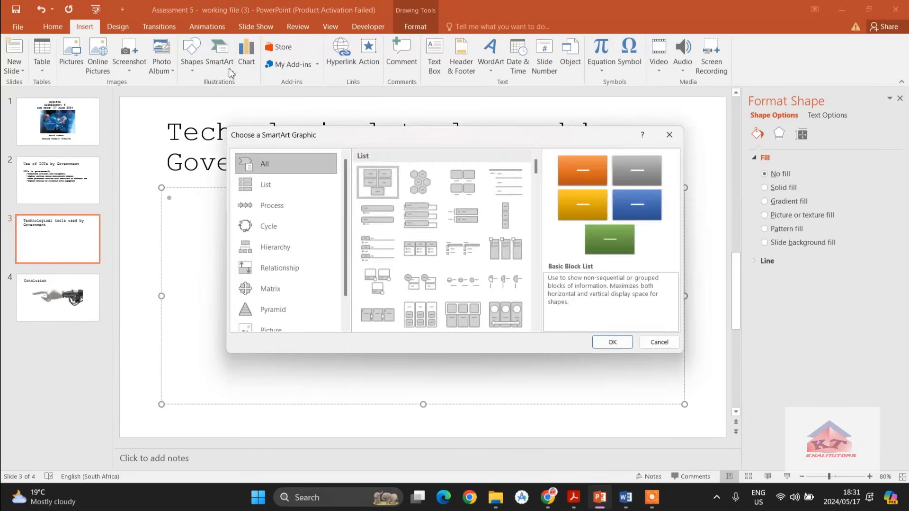
# Insert the Vertical Box List layout from the SmartArt List category
pyautogui.click(271, 188)
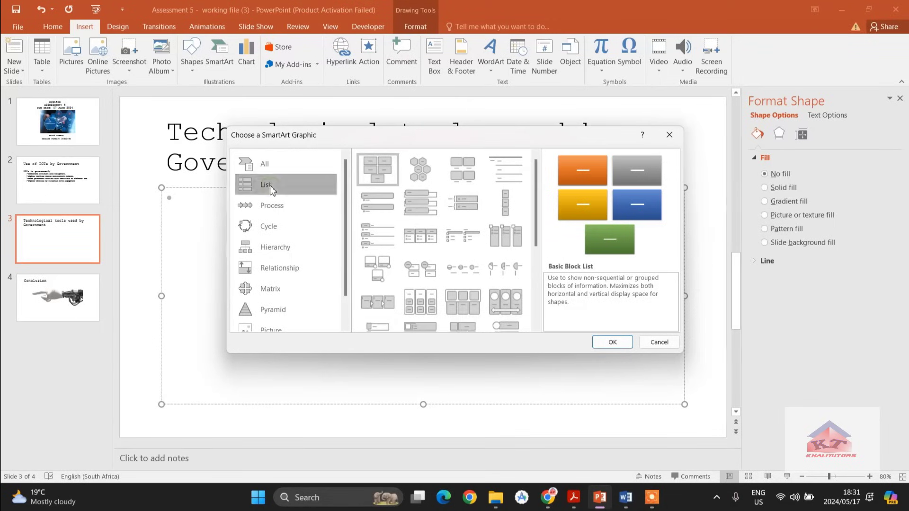
pyautogui.click(417, 205)
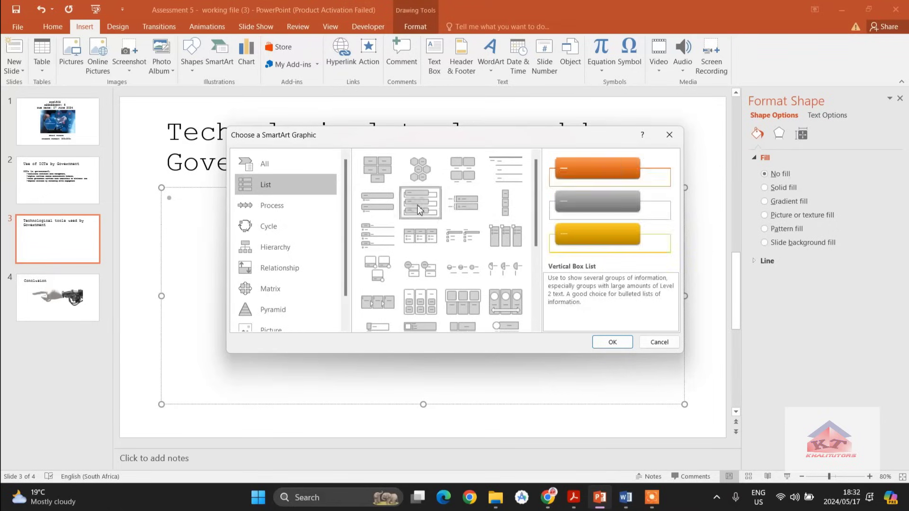
pyautogui.click(610, 344)
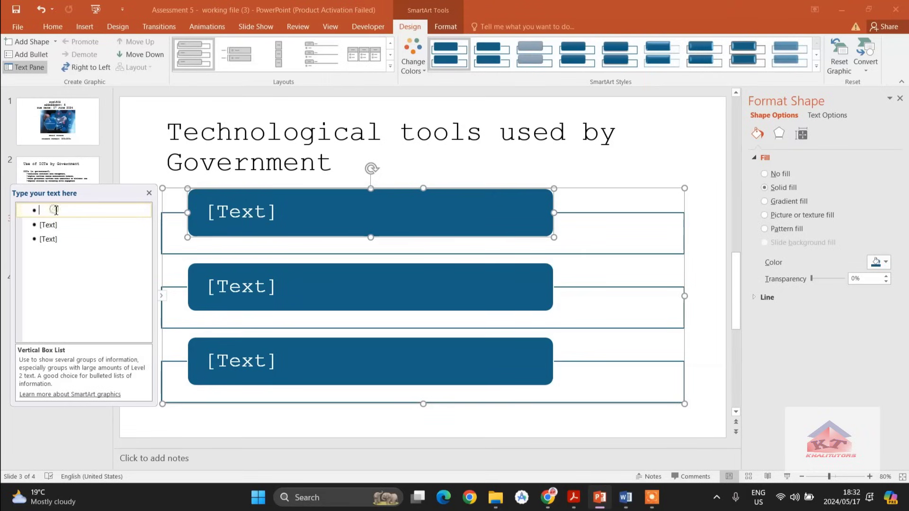
# Bring the Word instructions back to view task 6's list of four technologies
pyautogui.click(625, 497)
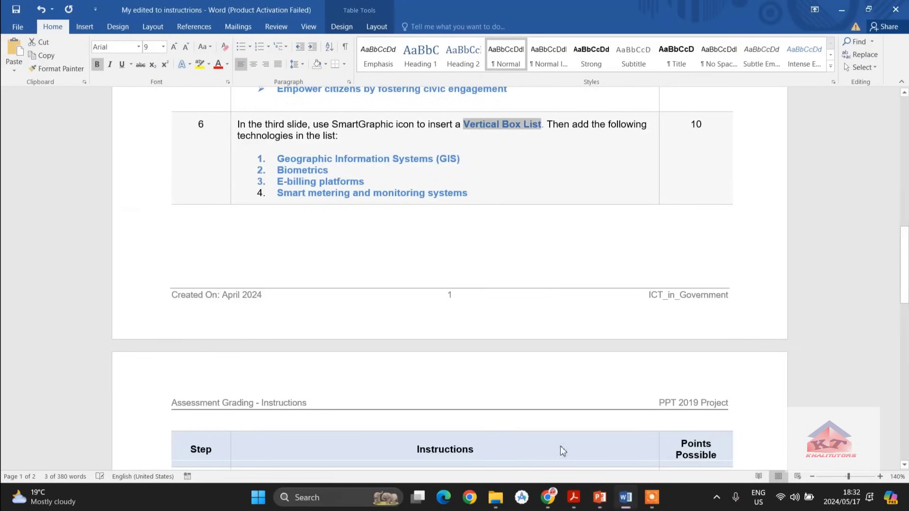
# Copy 'Geographic Information Systems (GIS)' from step 6's list and return to PowerPoint
pyautogui.scroll(3, 443, 232)
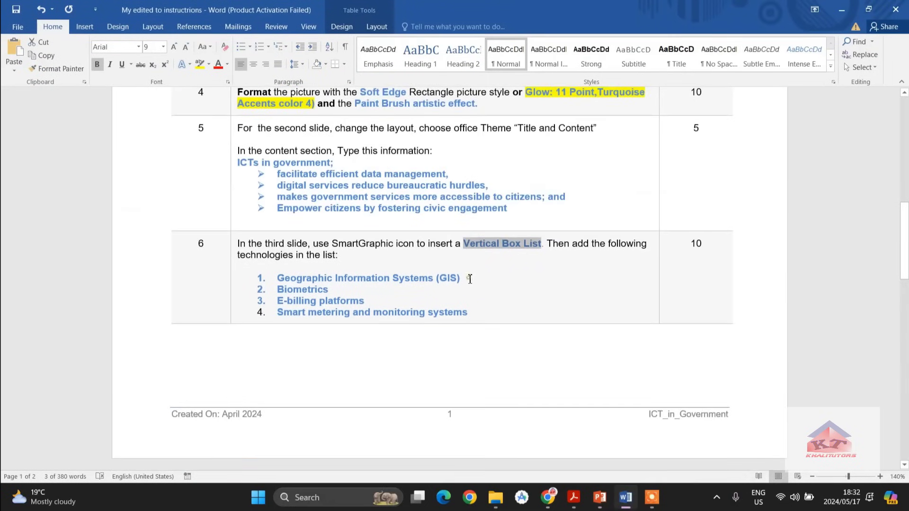
pyautogui.moveTo(470, 278); pyautogui.dragTo(296, 278)
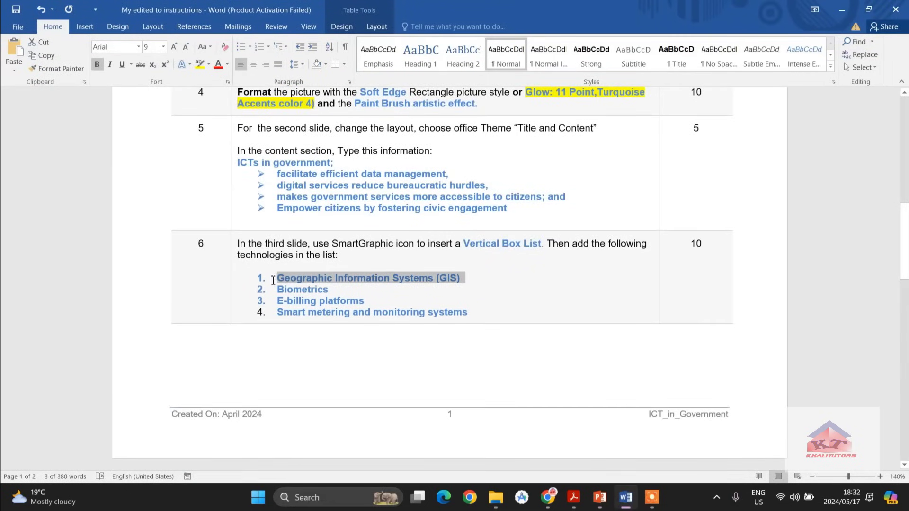
pyautogui.rightClick(300, 277)
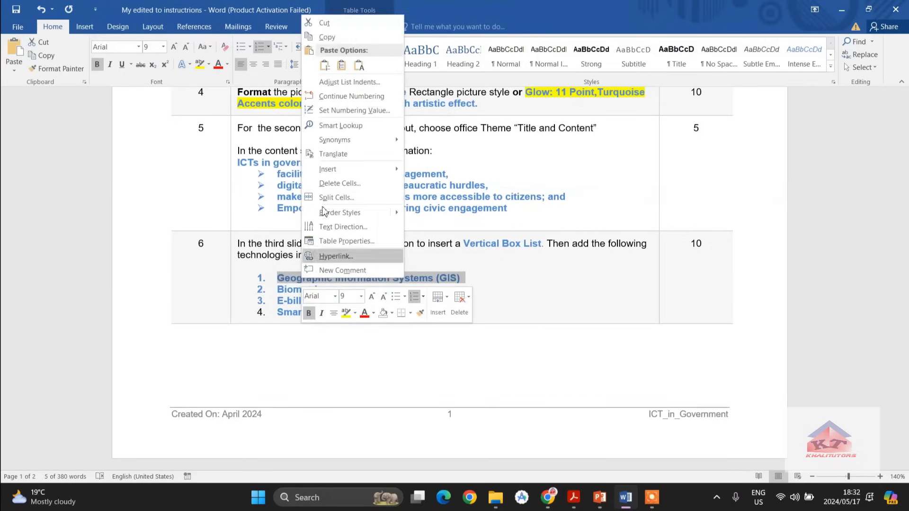
pyautogui.click(332, 42)
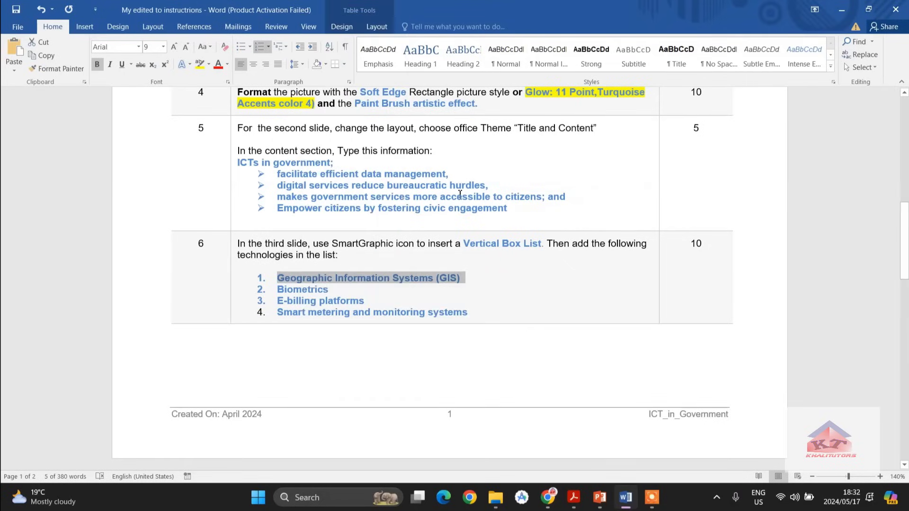
pyautogui.moveTo(626, 506)
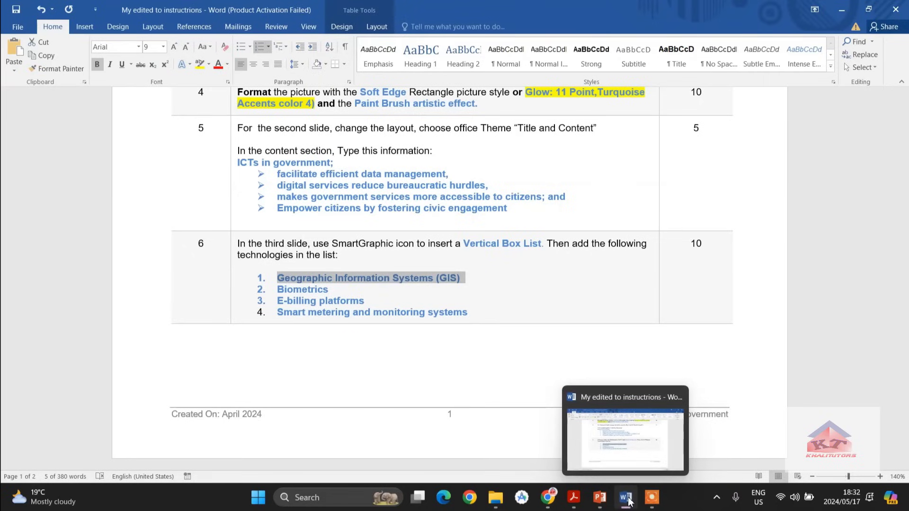
pyautogui.click(600, 498)
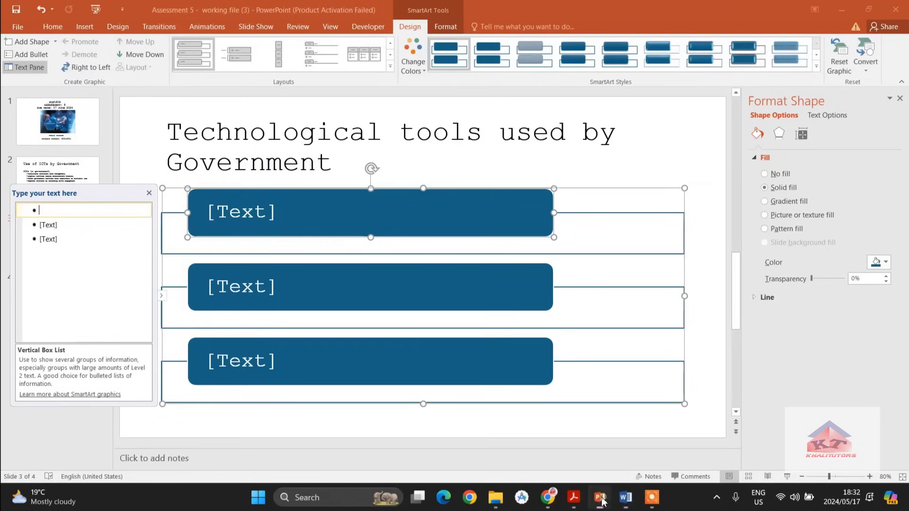
# Paste GIS as plain text so the first box reads '1.Geographic Information Systems (GIS)'
pyautogui.rightClick(83, 215)
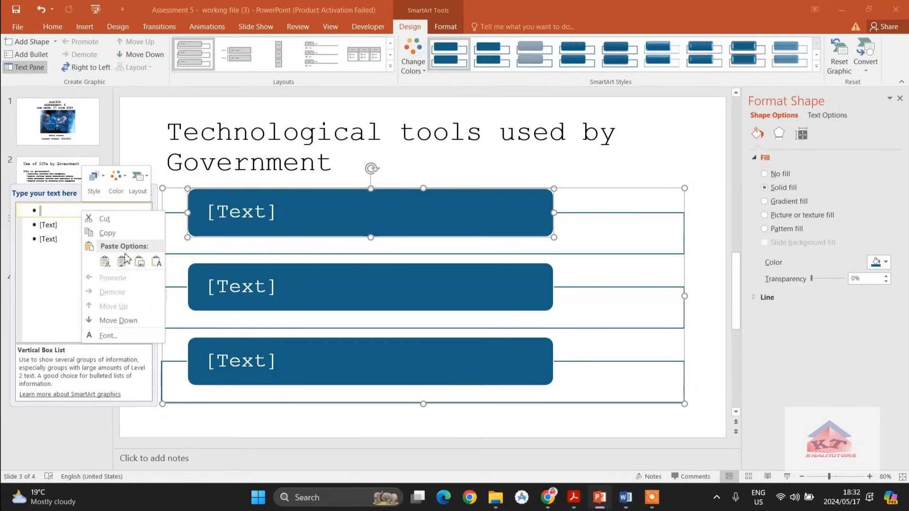
pyautogui.click(156, 261)
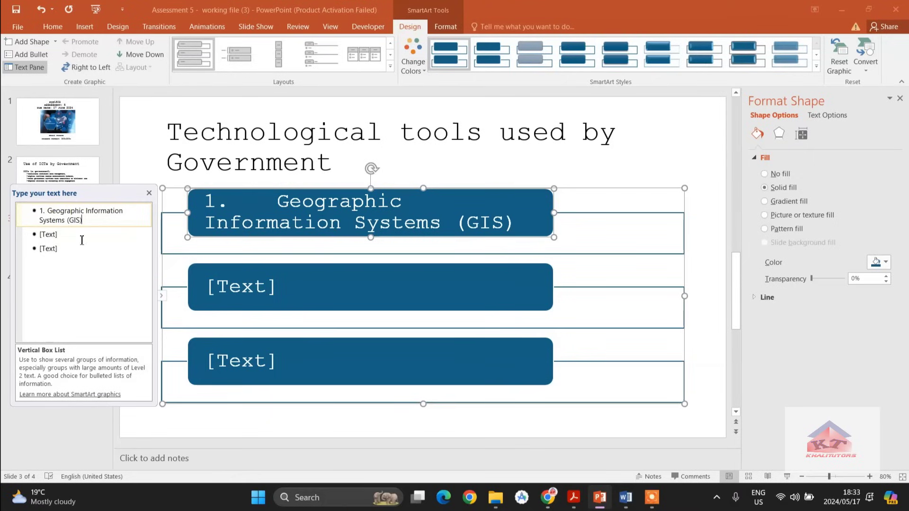
pyautogui.click(282, 202)
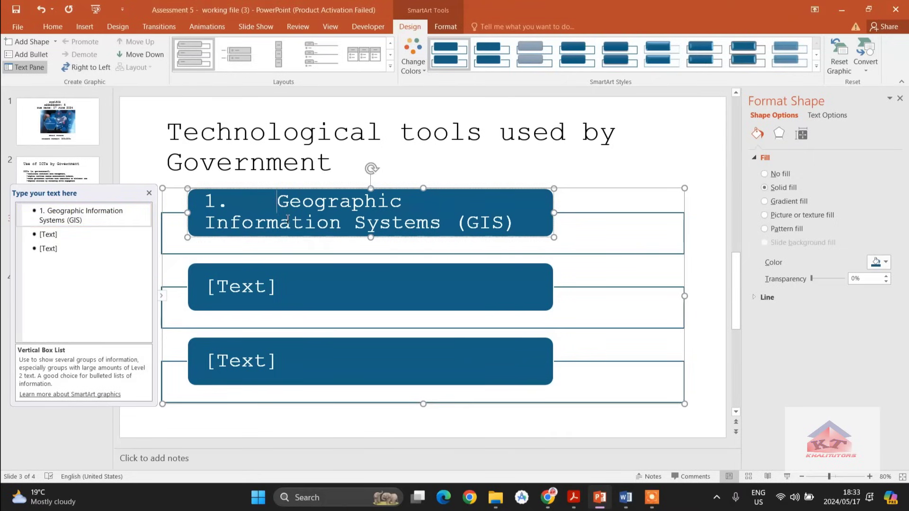
pyautogui.press('BackSpace')
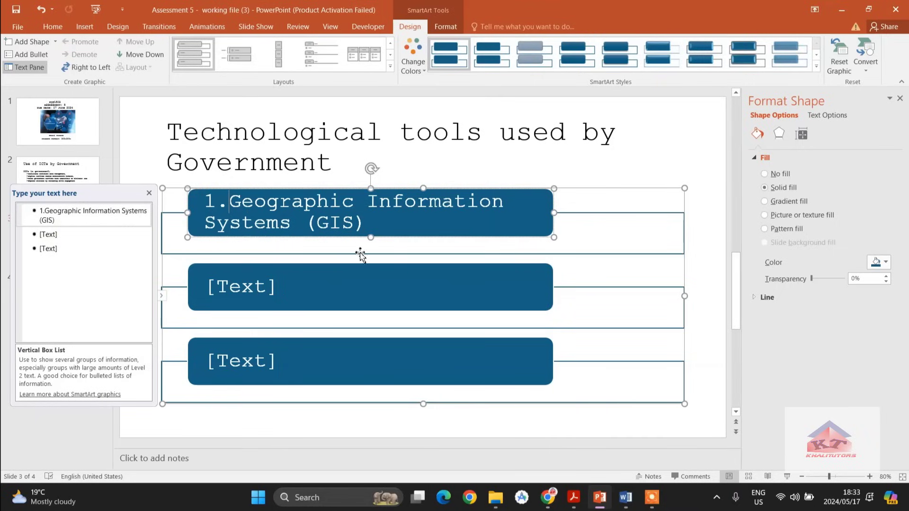
pyautogui.click(625, 497)
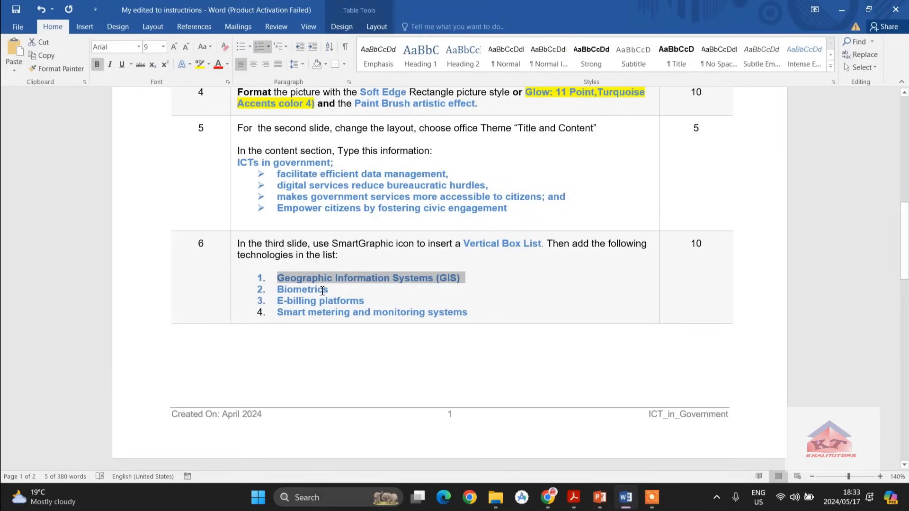
# Copy 'Biometrics' from the Word list and go back to PowerPoint
pyautogui.click(297, 289)
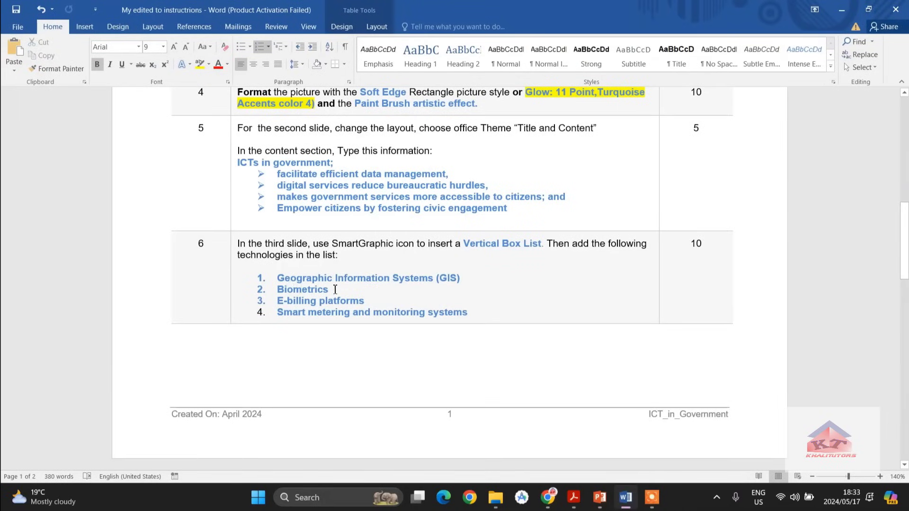
pyautogui.moveTo(330, 289); pyautogui.dragTo(277, 289)
pyautogui.click(293, 290)
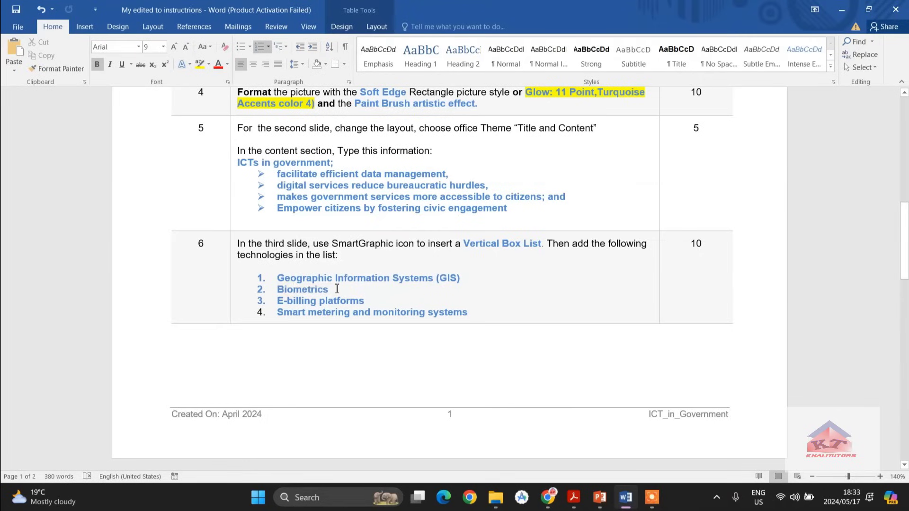
pyautogui.moveTo(337, 289); pyautogui.dragTo(276, 291)
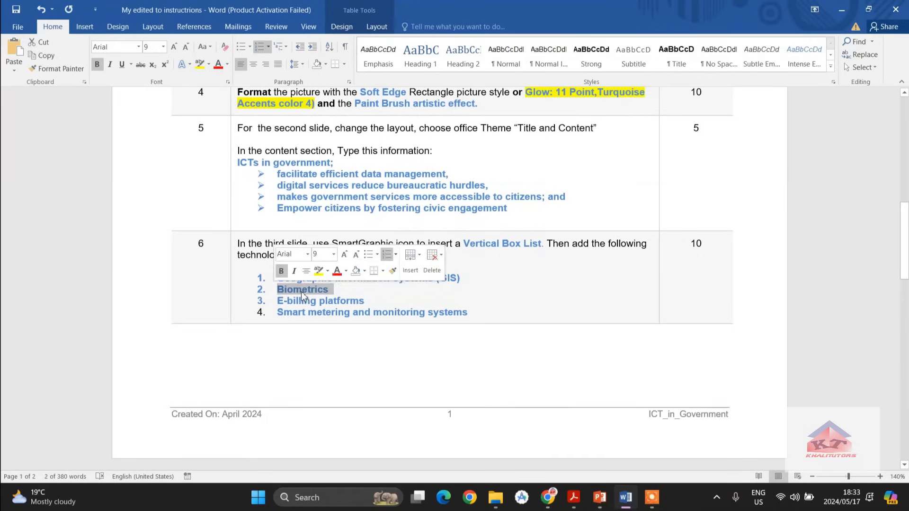
pyautogui.rightClick(314, 291)
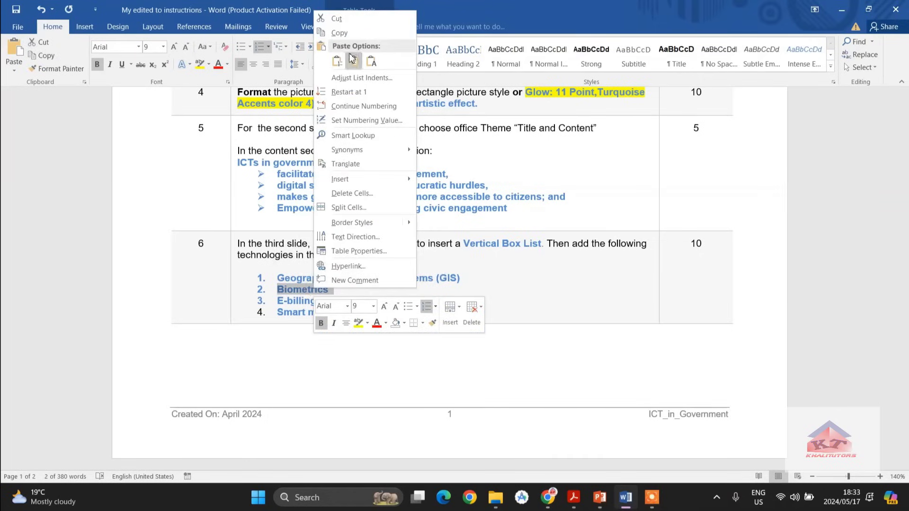
pyautogui.click(339, 33)
pyautogui.click(626, 502)
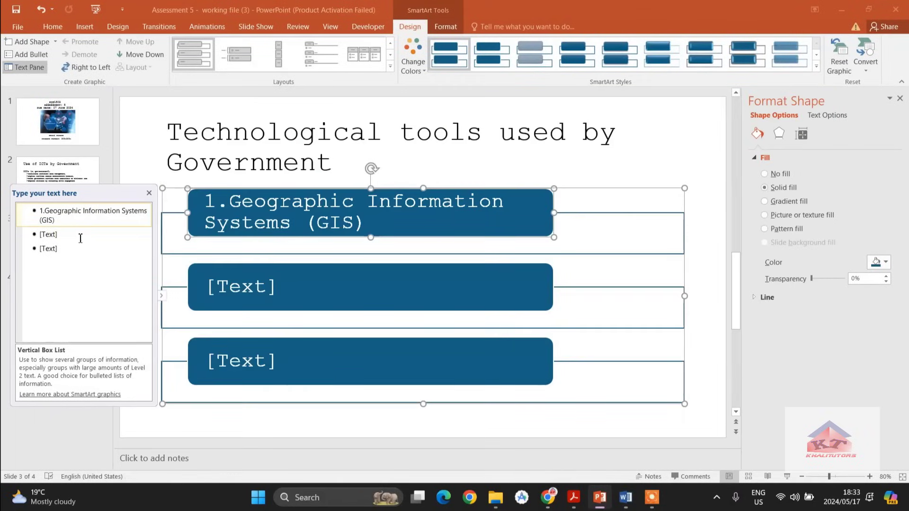
# Paste Biometrics as plain text so the second box reads '2.Biometrics', then select the third item
pyautogui.click(80, 235)
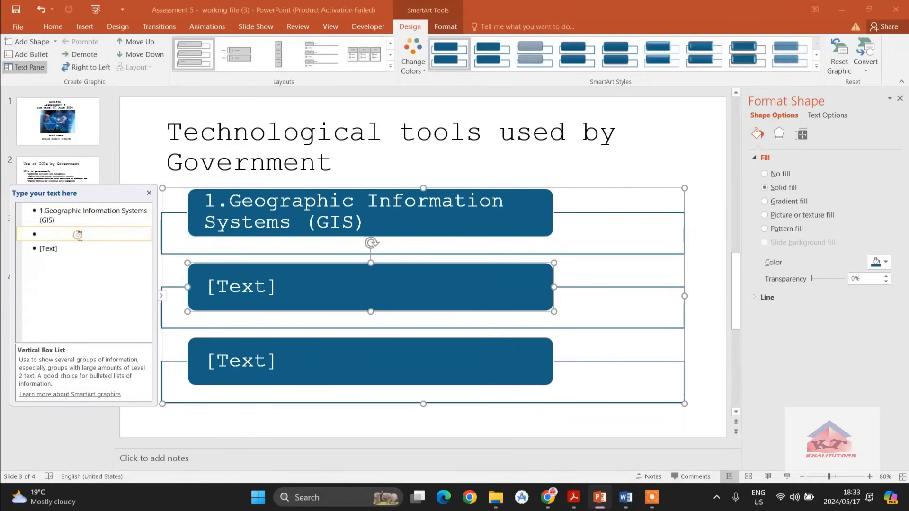
pyautogui.rightClick(80, 235)
pyautogui.click(152, 285)
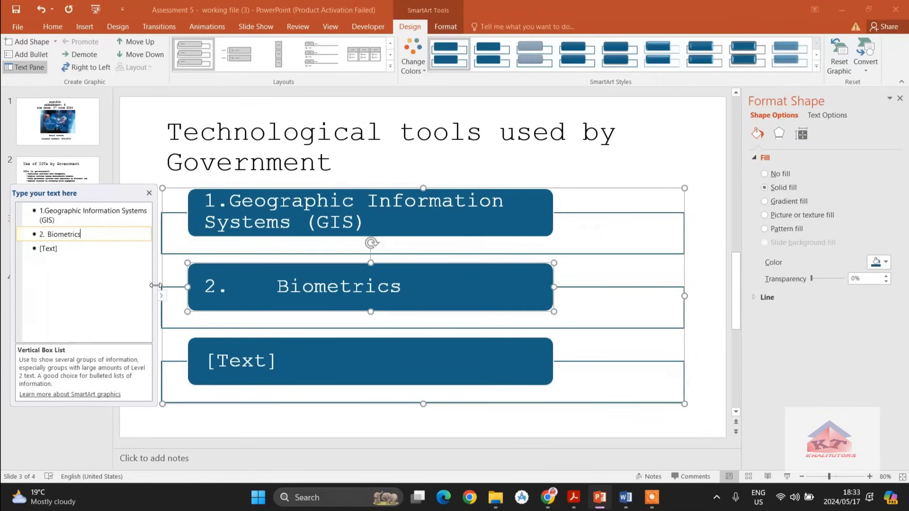
pyautogui.click(278, 286)
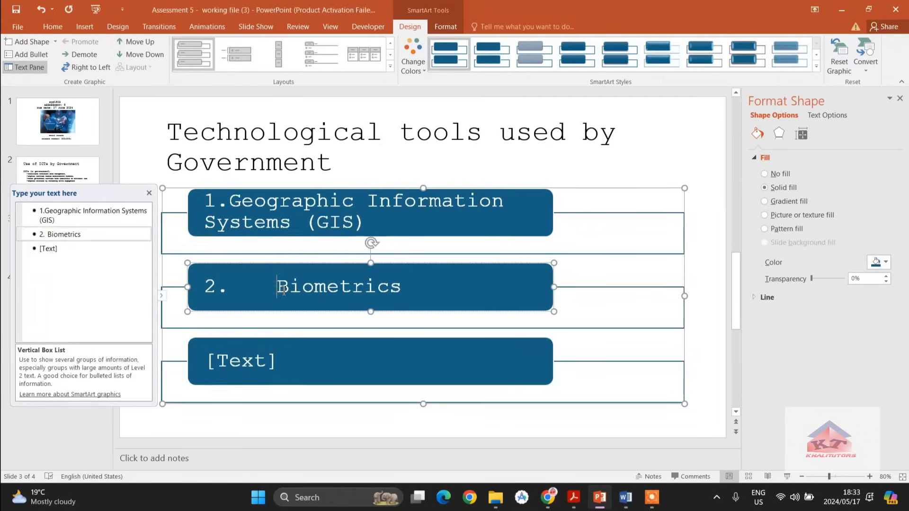
pyautogui.press('BackSpace')
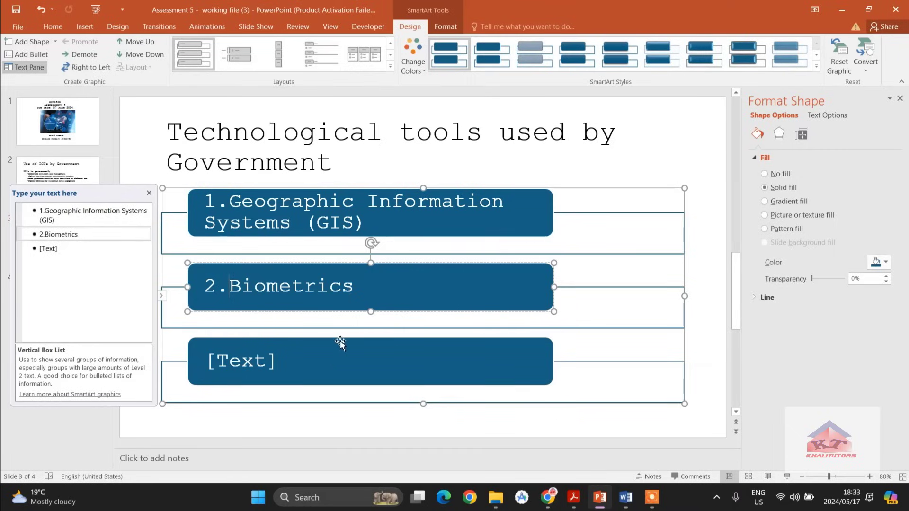
pyautogui.click(250, 359)
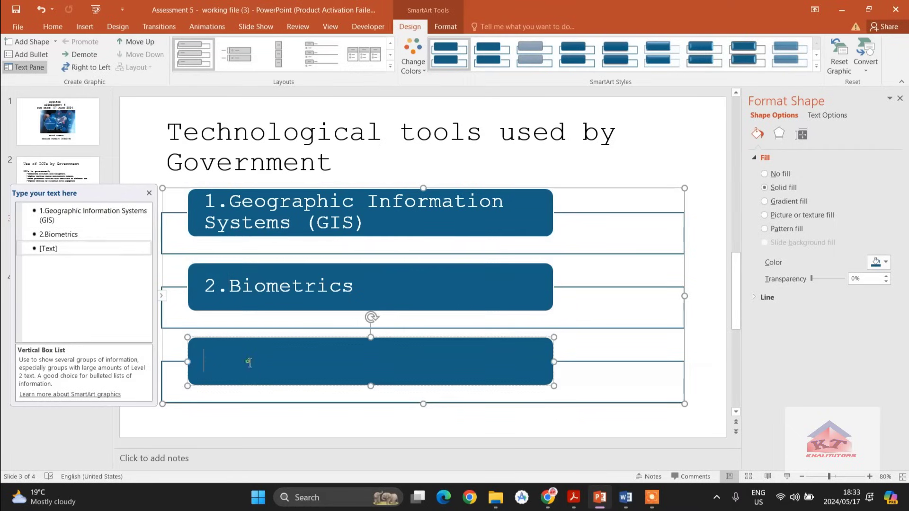
pyautogui.click(73, 249)
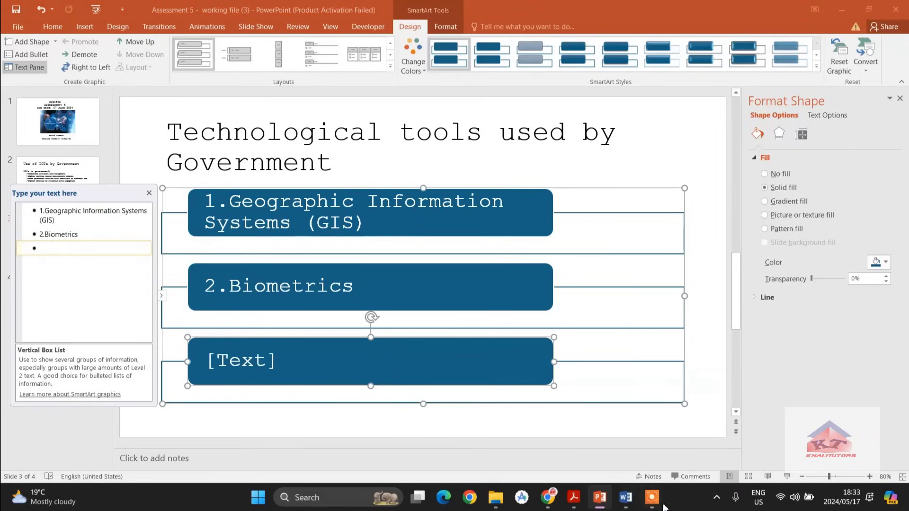
# Copy 'E-billing platforms' from the Word instructions list
pyautogui.click(625, 498)
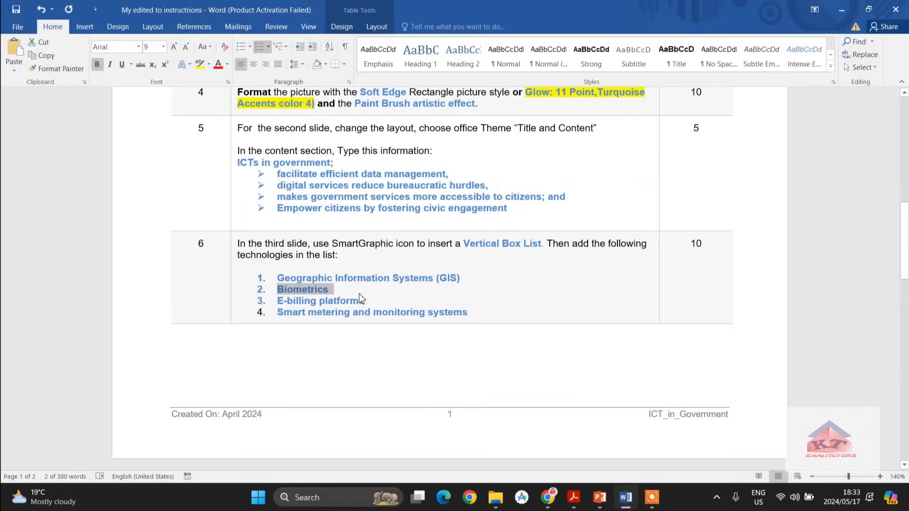
pyautogui.moveTo(372, 301); pyautogui.dragTo(286, 300)
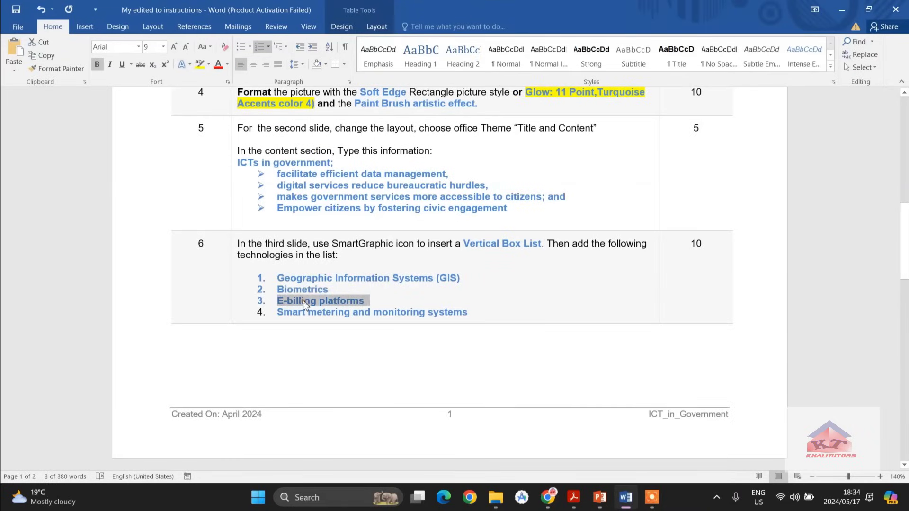
pyautogui.rightClick(303, 301)
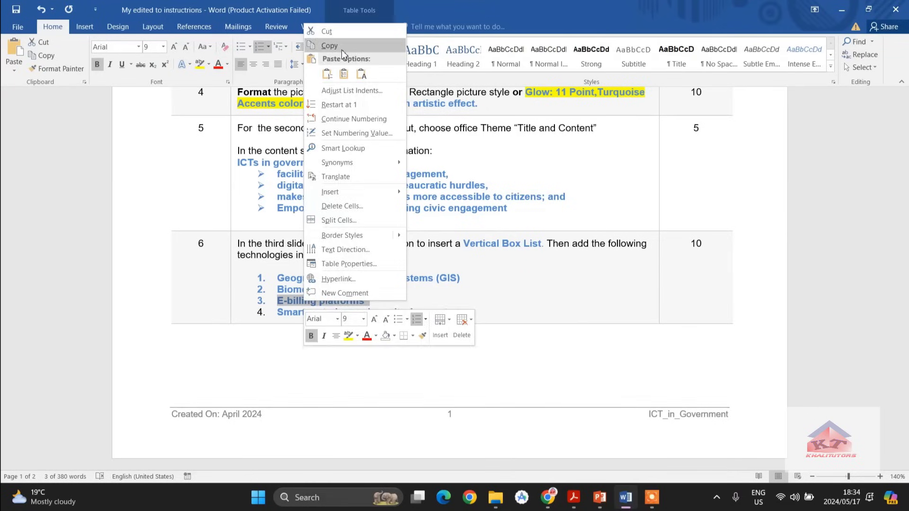
pyautogui.click(330, 45)
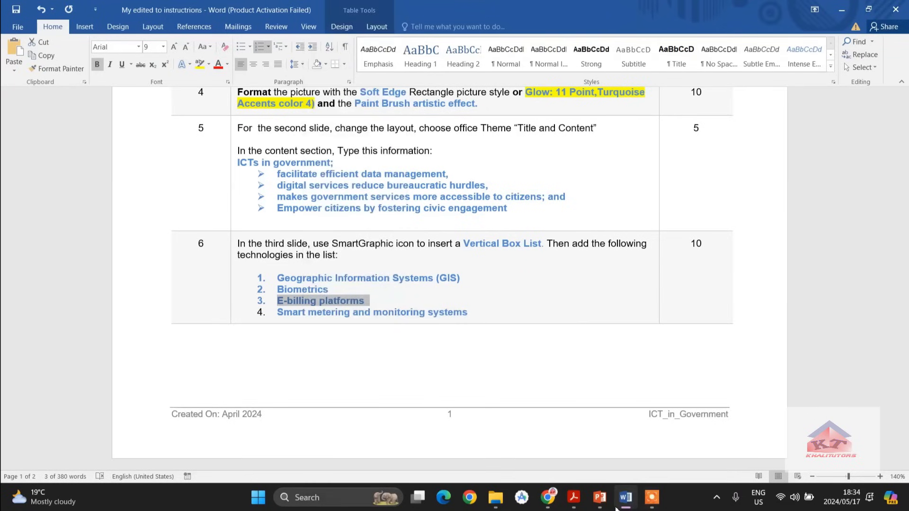
# Paste 'E-billing platforms' as plain text into the third SmartArt item and remove the gap after '3.'
pyautogui.click(600, 499)
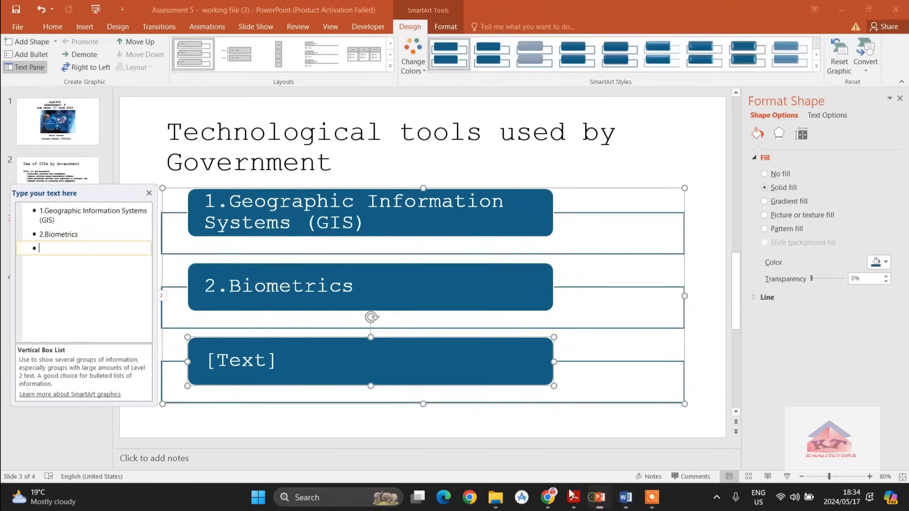
pyautogui.click(125, 279)
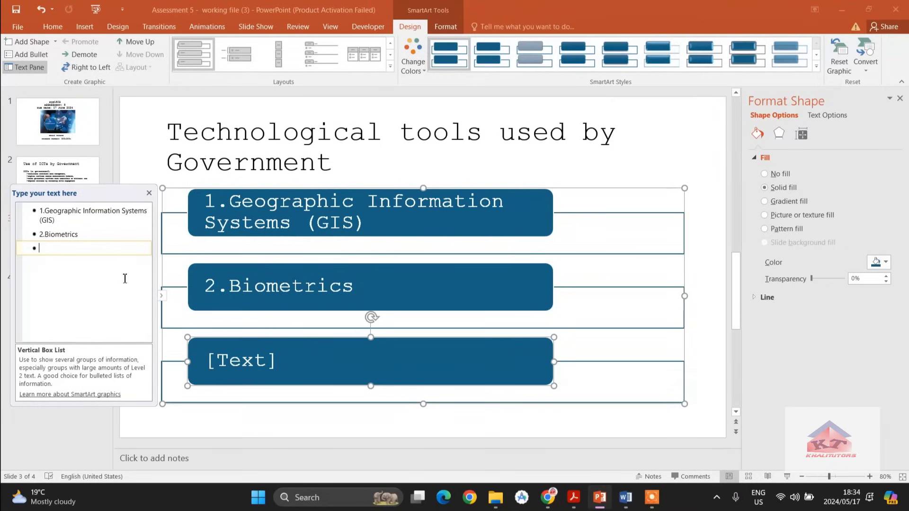
pyautogui.rightClick(62, 248)
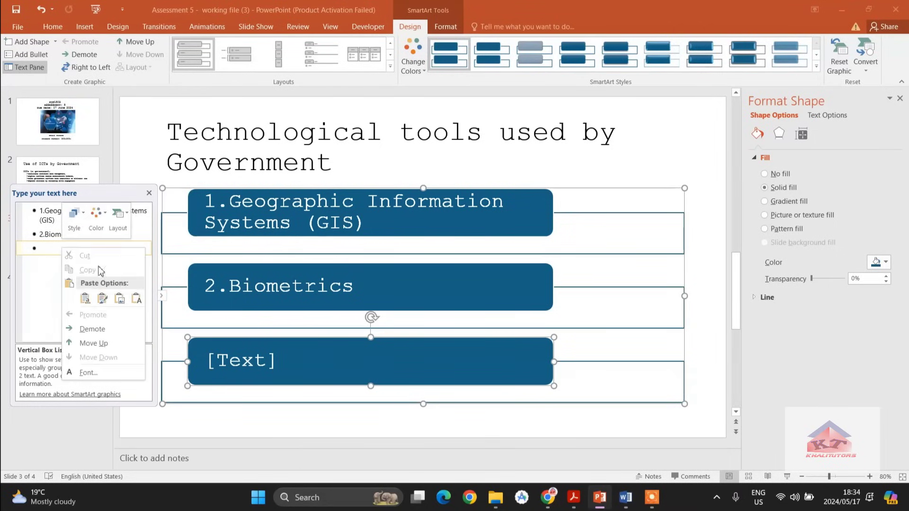
pyautogui.click(136, 299)
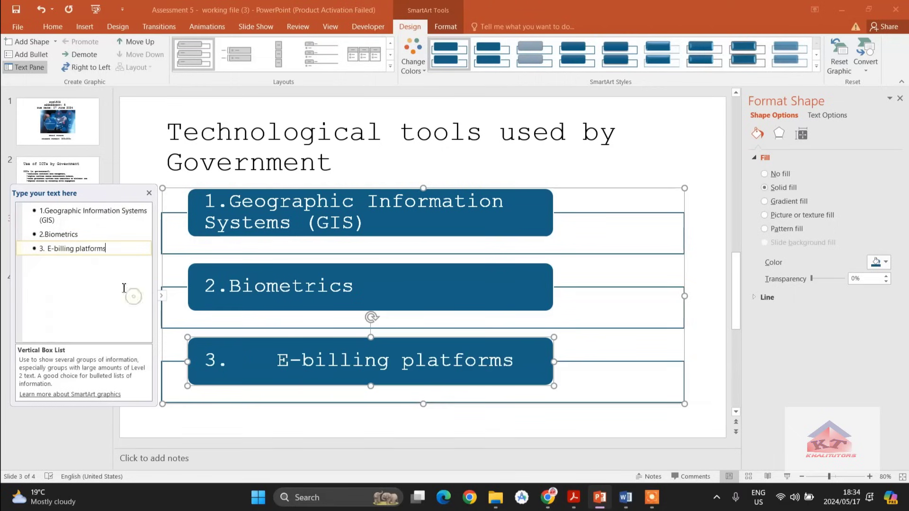
pyautogui.click(277, 362)
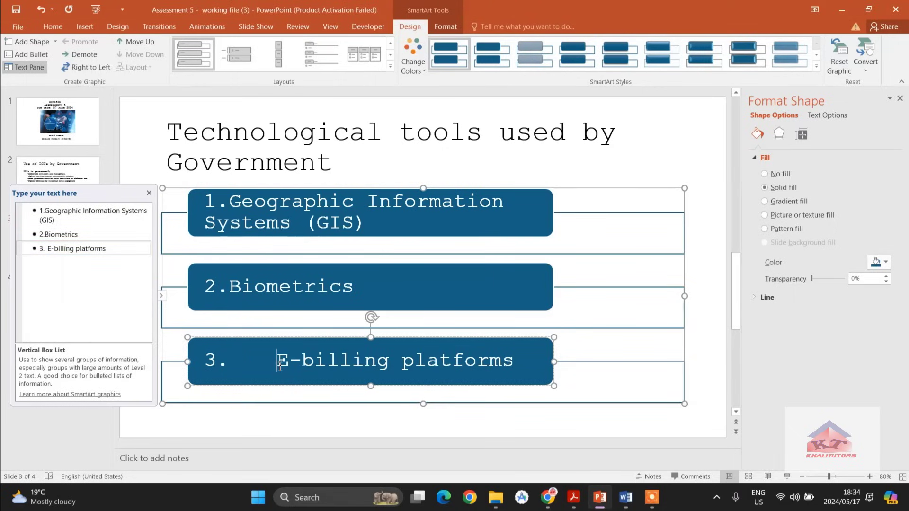
pyautogui.press('BackSpace')
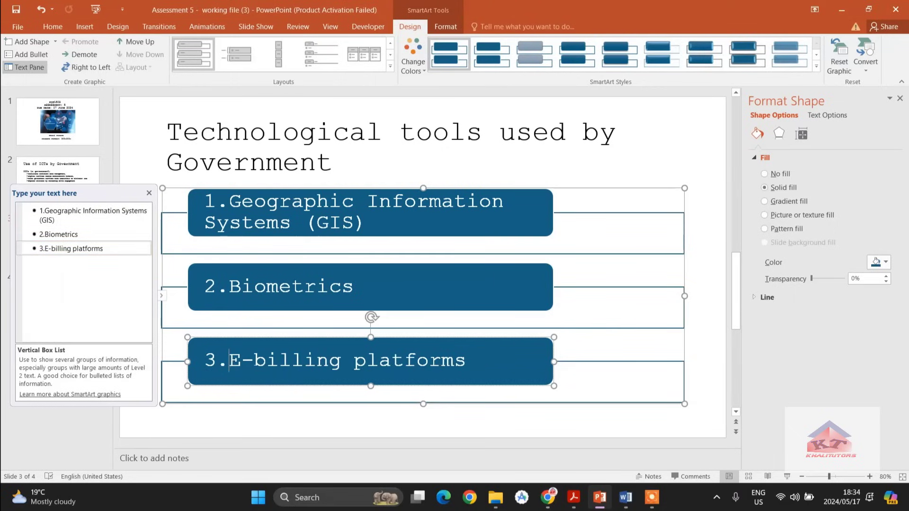
# Add an empty fourth shape after the 3.E-billing platforms box
pyautogui.rightClick(490, 359)
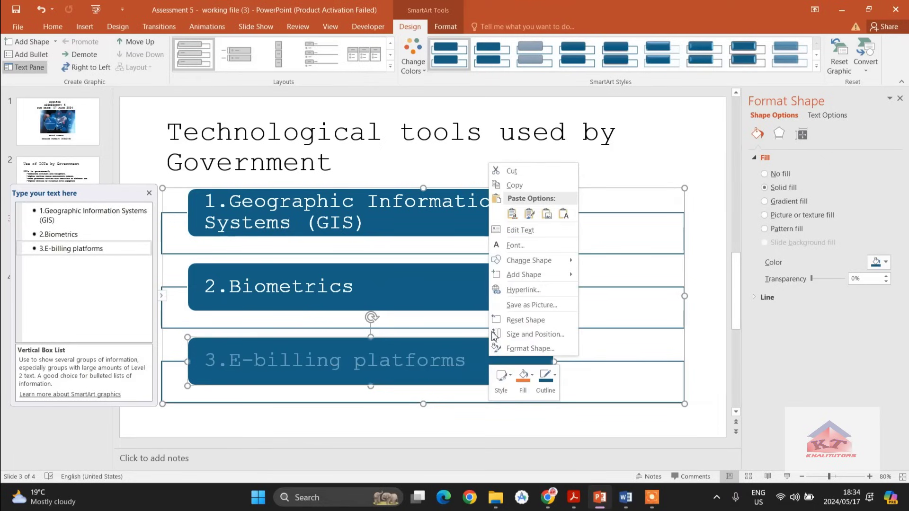
pyautogui.moveTo(508, 282)
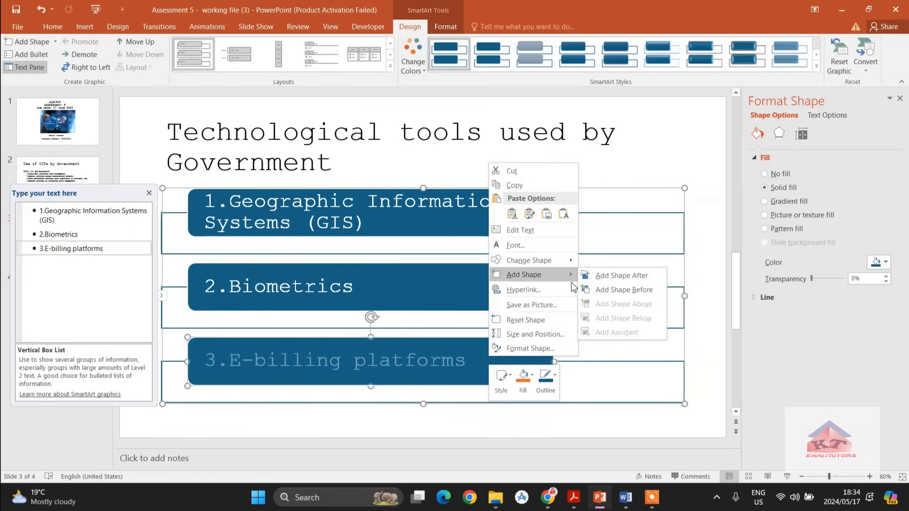
pyautogui.click(607, 275)
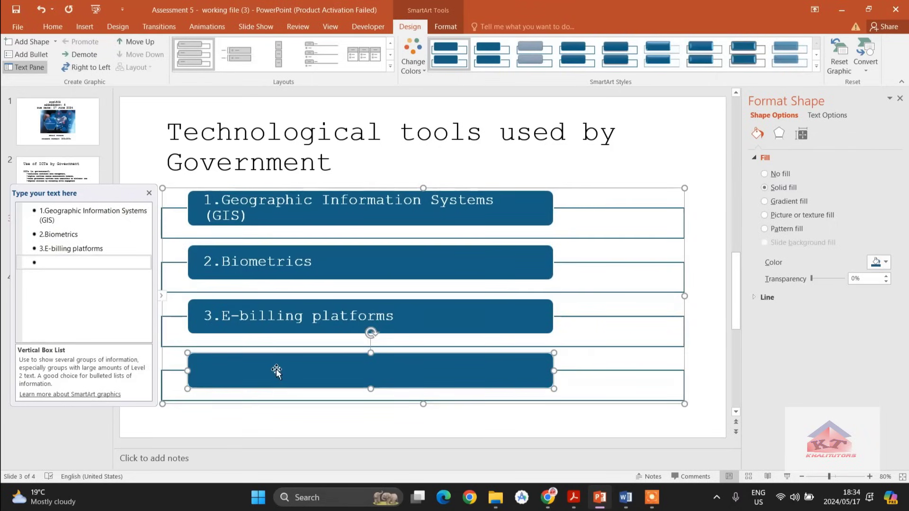
# Copy 'Smart metering and monitoring systems' from the Word instructions and return to PowerPoint
pyautogui.click(625, 505)
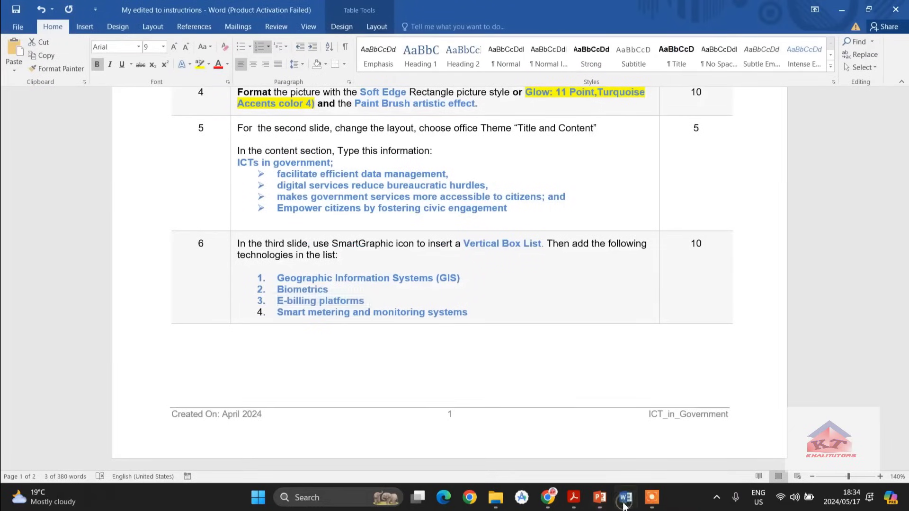
pyautogui.click(474, 313)
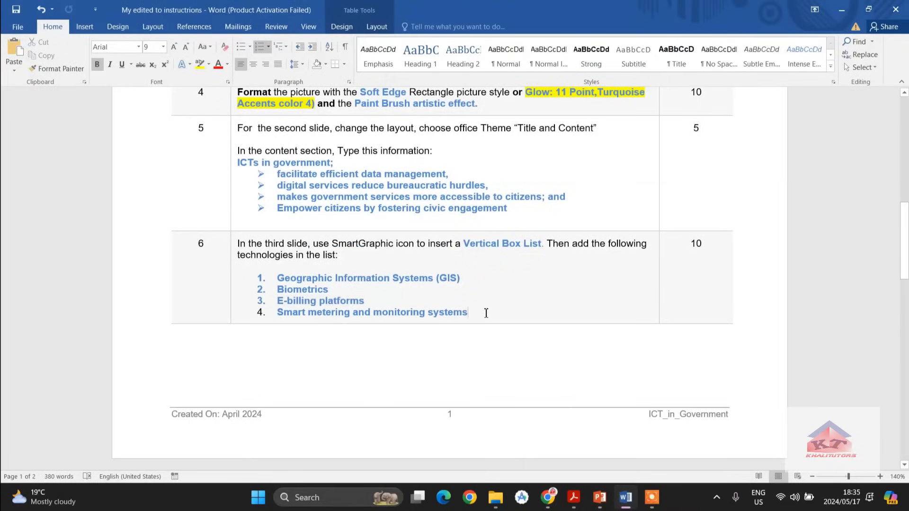
pyautogui.moveTo(459, 314); pyautogui.dragTo(280, 315)
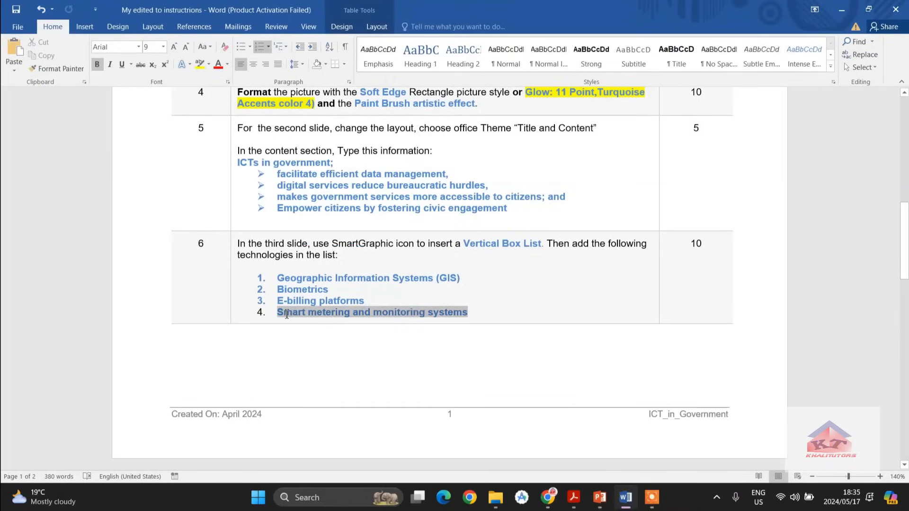
pyautogui.rightClick(298, 316)
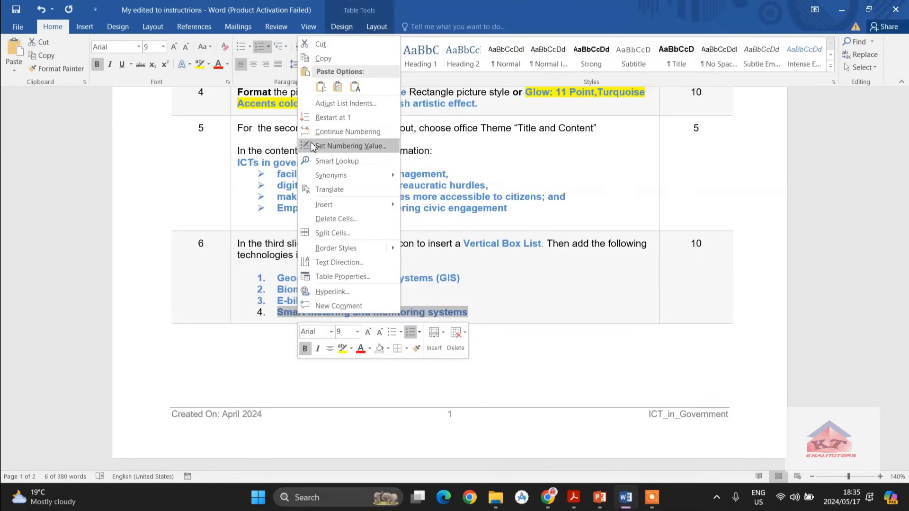
pyautogui.click(323, 58)
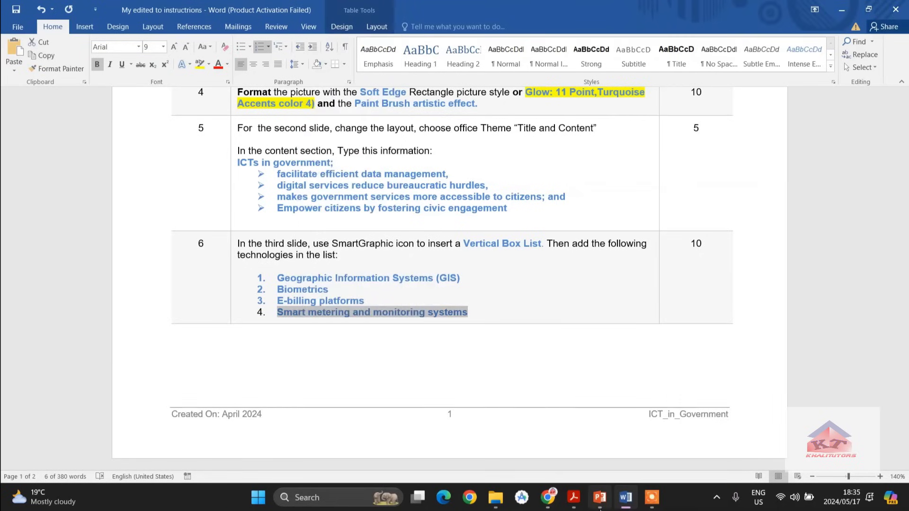
pyautogui.moveTo(599, 496)
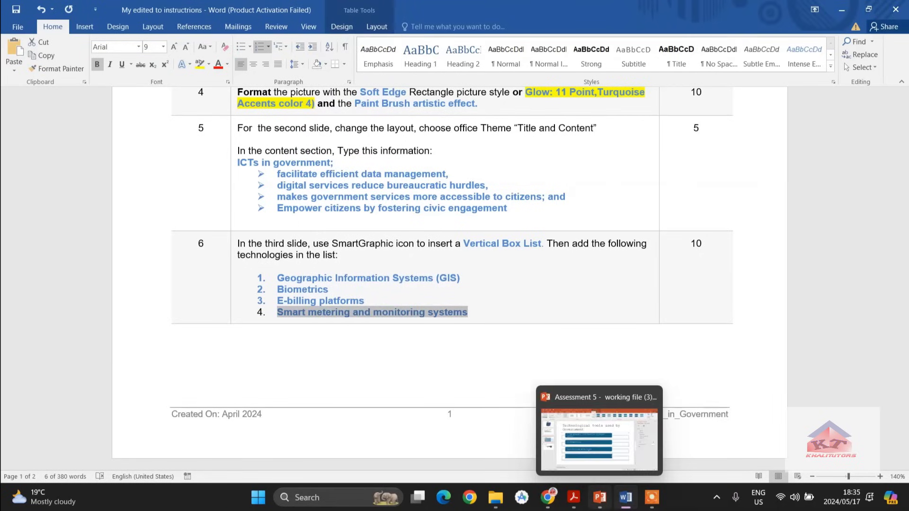
pyautogui.click(600, 502)
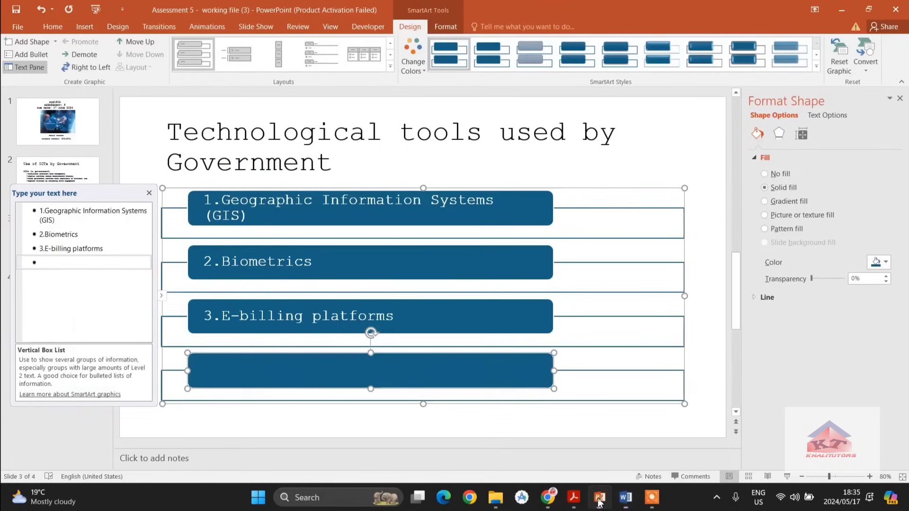
# Paste the copied text into the fourth item so it reads '4.Smart metering and monitoring systems'
pyautogui.rightClick(80, 261)
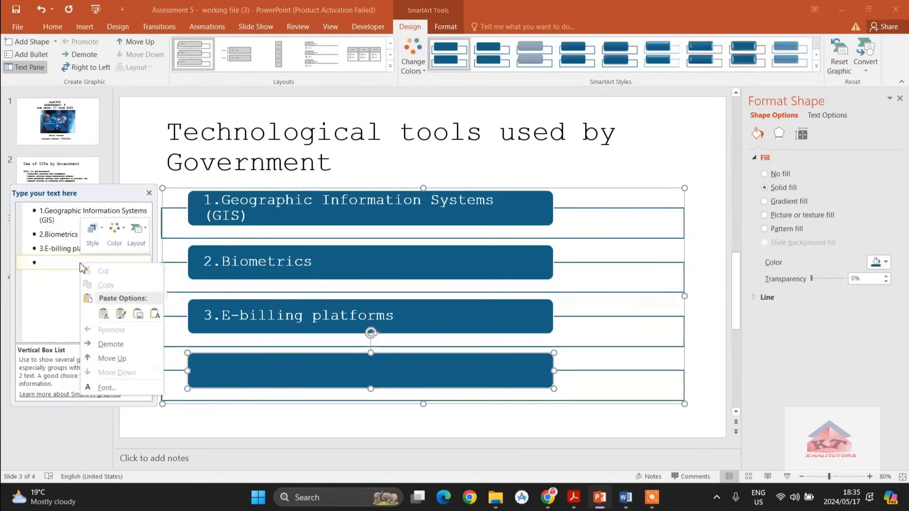
pyautogui.click(154, 314)
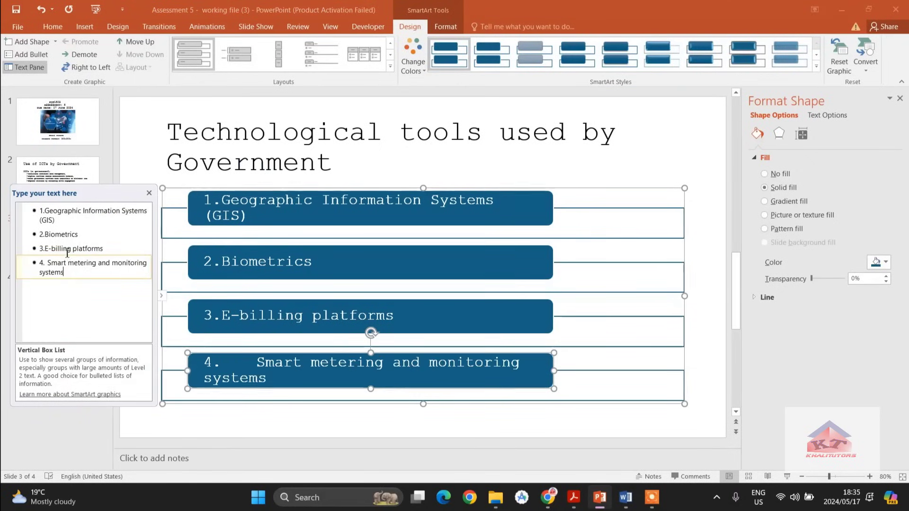
pyautogui.click(257, 363)
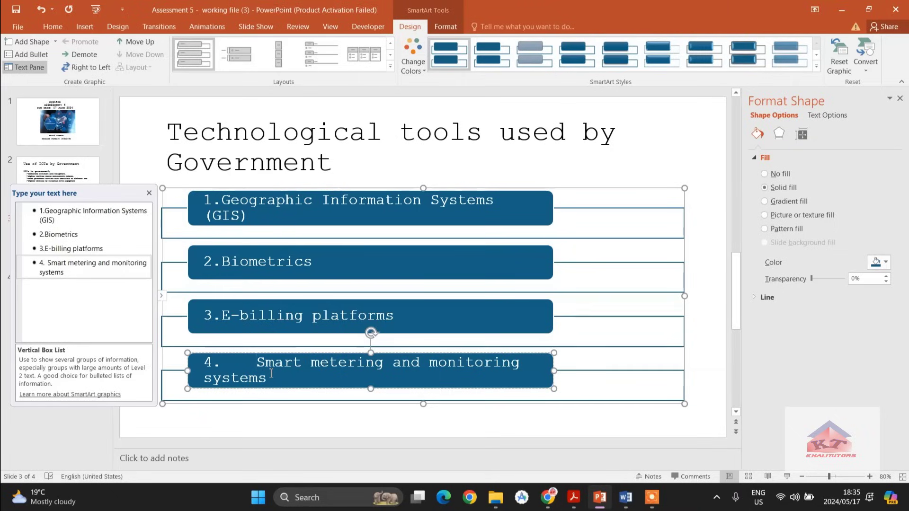
pyautogui.press('BackSpace')
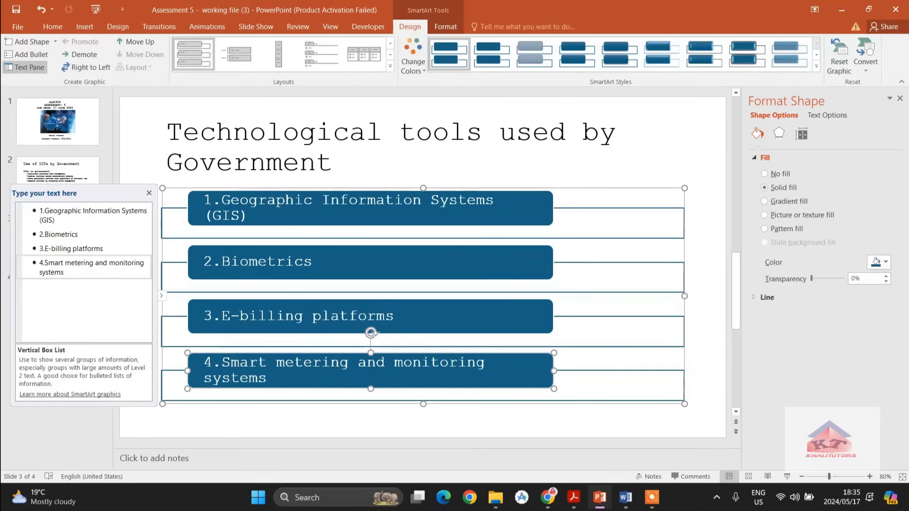
pyautogui.click(625, 505)
pyautogui.click(558, 315)
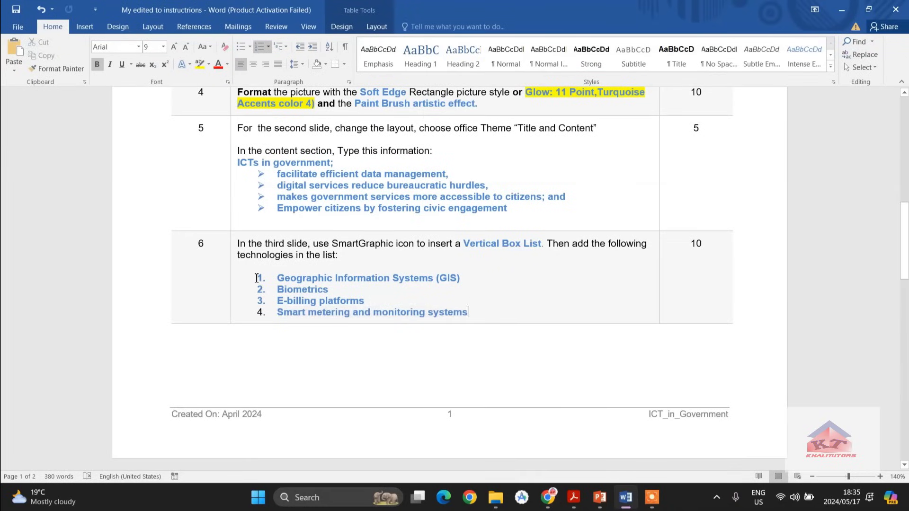
pyautogui.moveTo(256, 278); pyautogui.dragTo(487, 311)
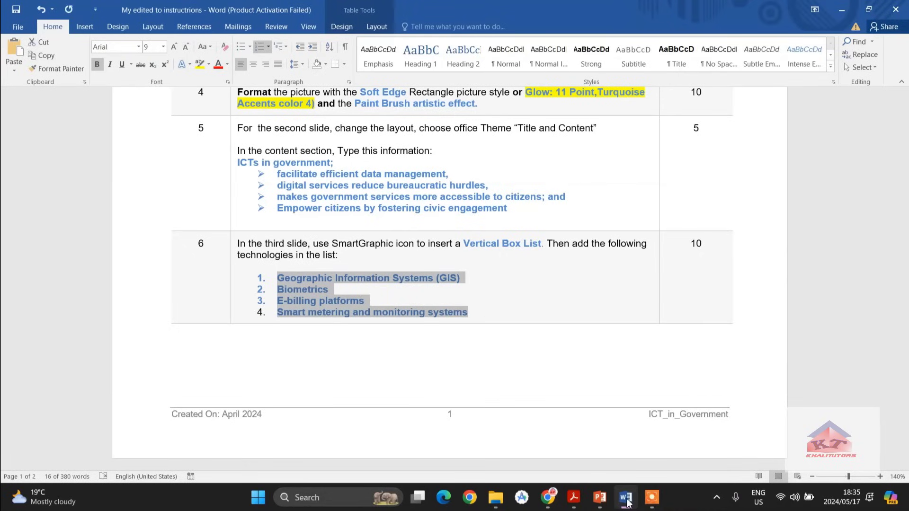
pyautogui.click(600, 496)
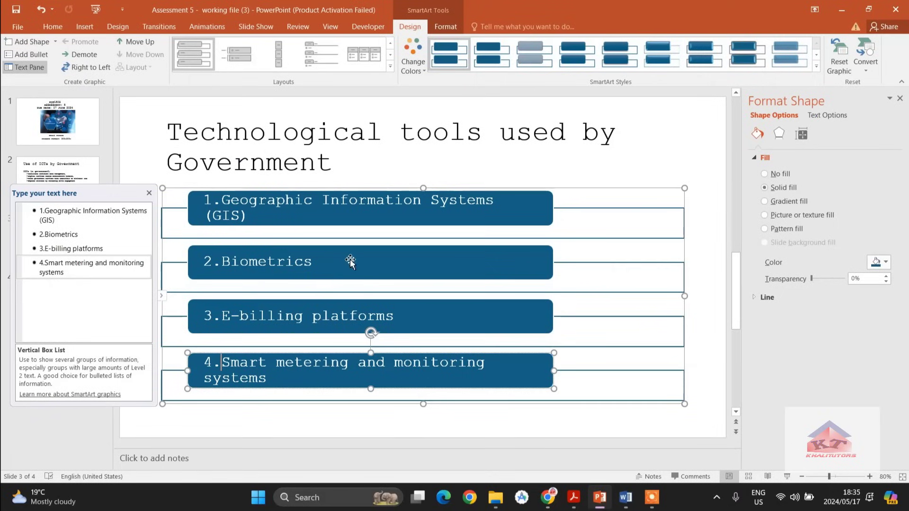
# Set the 1.Geographic Information Systems (GIS) text to font size 22
pyautogui.click(523, 209)
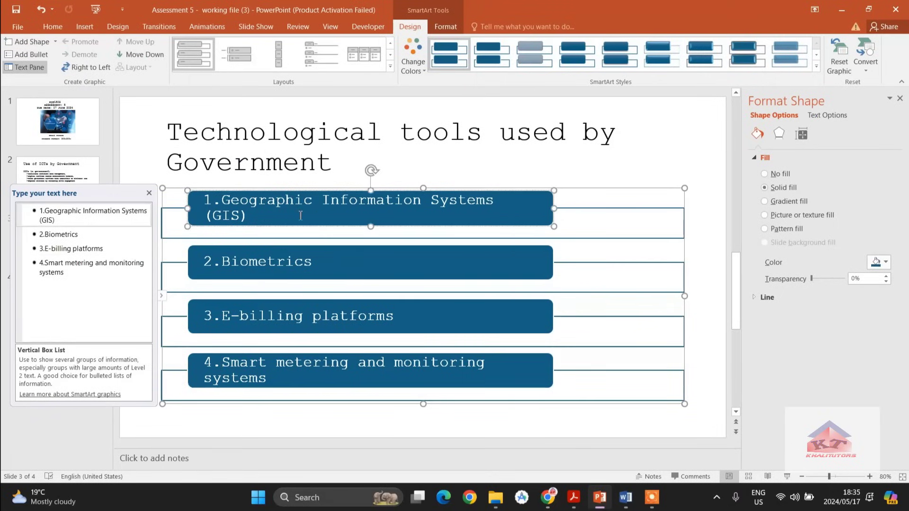
pyautogui.moveTo(286, 216); pyautogui.dragTo(207, 199)
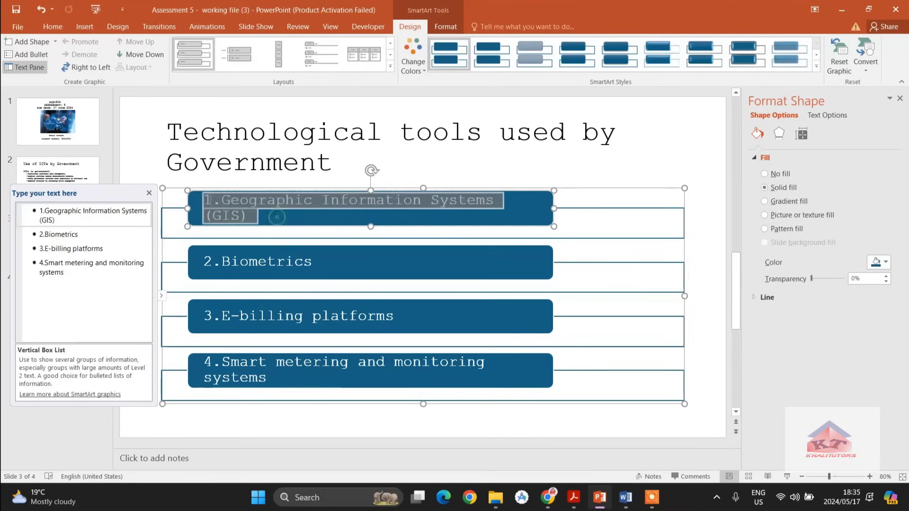
pyautogui.click(52, 27)
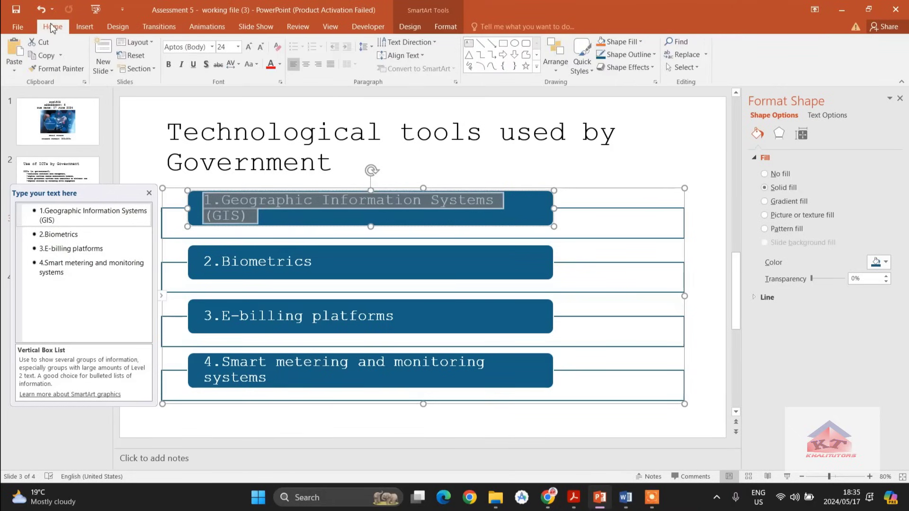
pyautogui.click(238, 46)
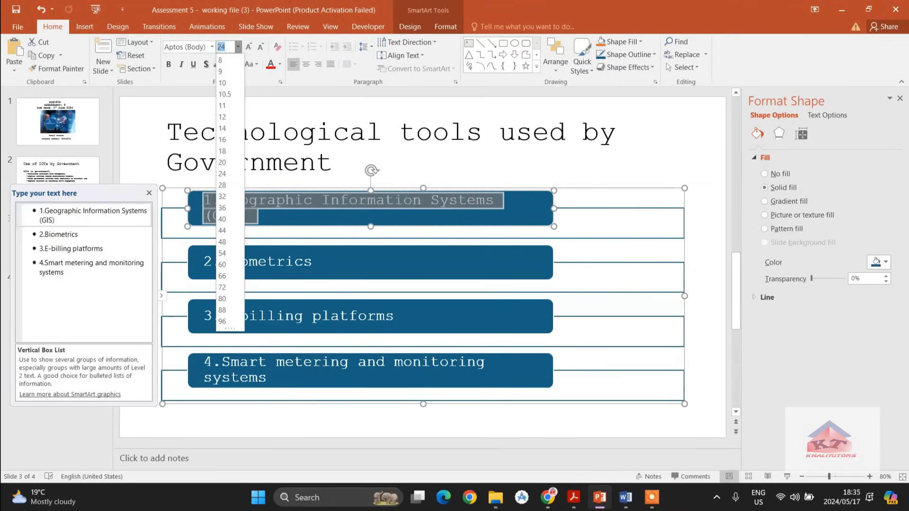
pyautogui.write('22')
pyautogui.press('Return')
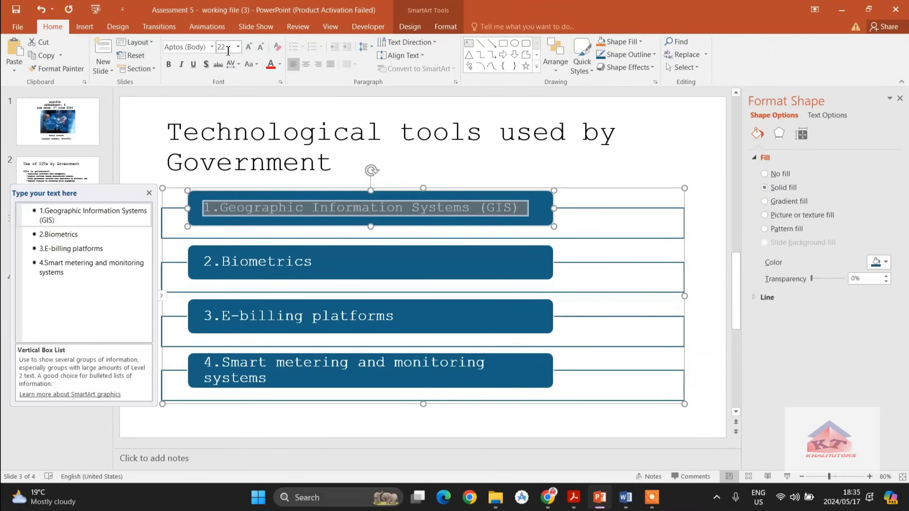
# Reselect the whole GIS text and pick up its formatting with Format Painter
pyautogui.click(372, 259)
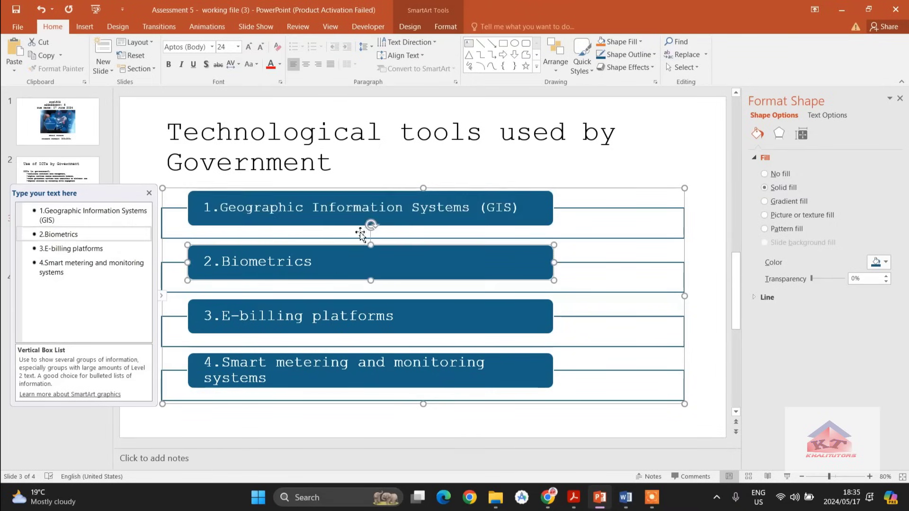
pyautogui.click(445, 207)
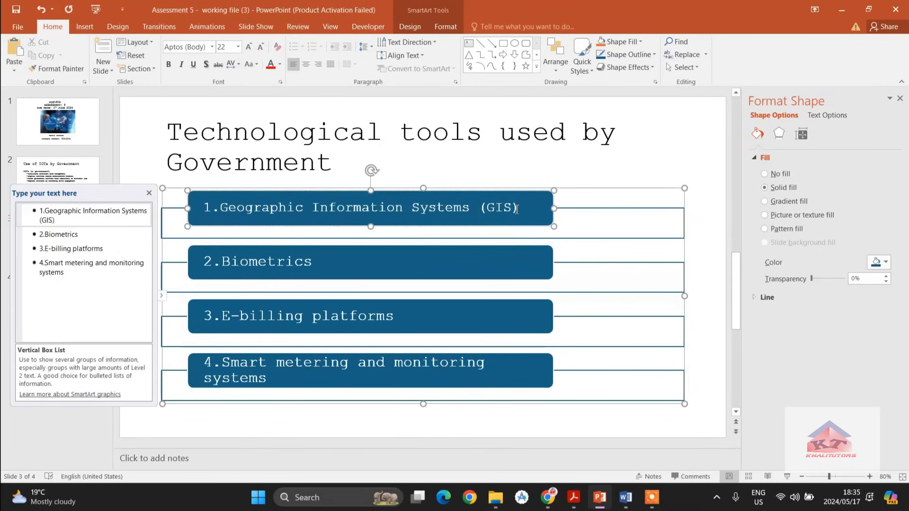
pyautogui.keyDown('shift'); pyautogui.click(515, 208); pyautogui.keyUp('shift')
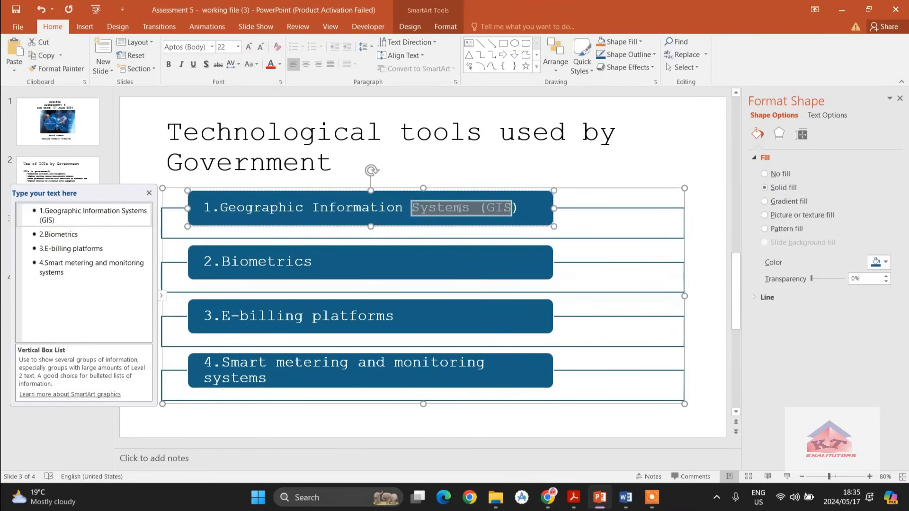
pyautogui.click(521, 207)
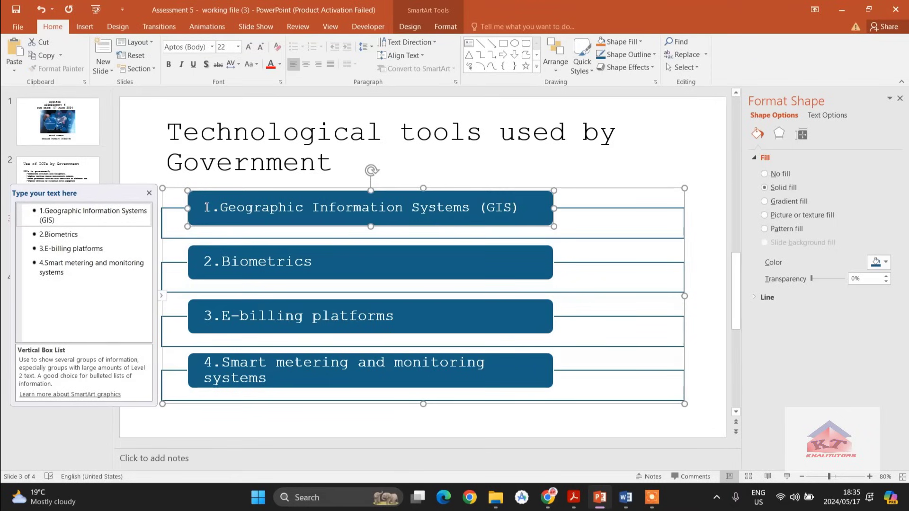
pyautogui.moveTo(207, 207); pyautogui.dragTo(522, 208)
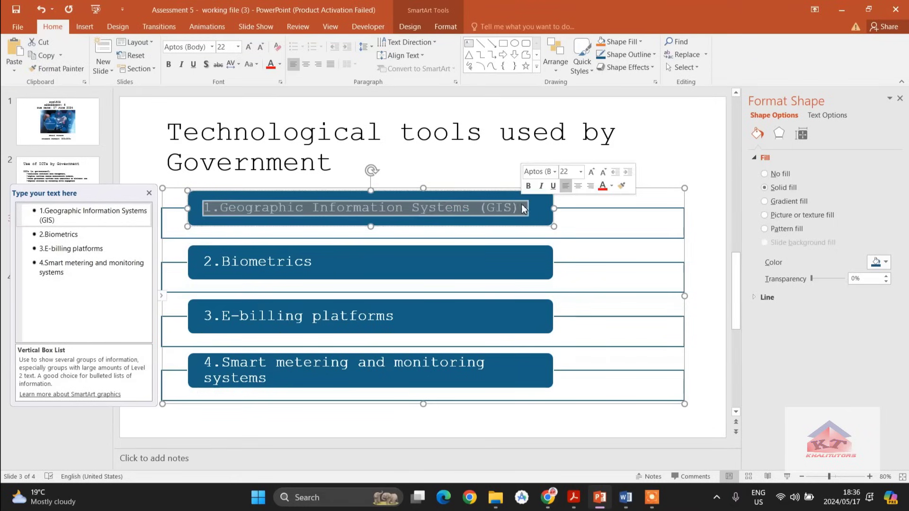
pyautogui.click(621, 185)
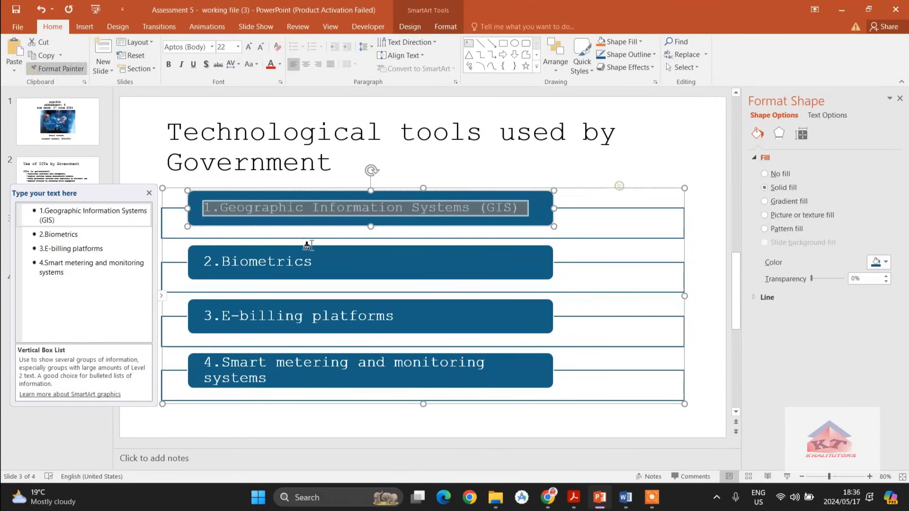
# Paint the GIS formatting onto the Biometrics box and nudge the box slightly right
pyautogui.click(323, 259)
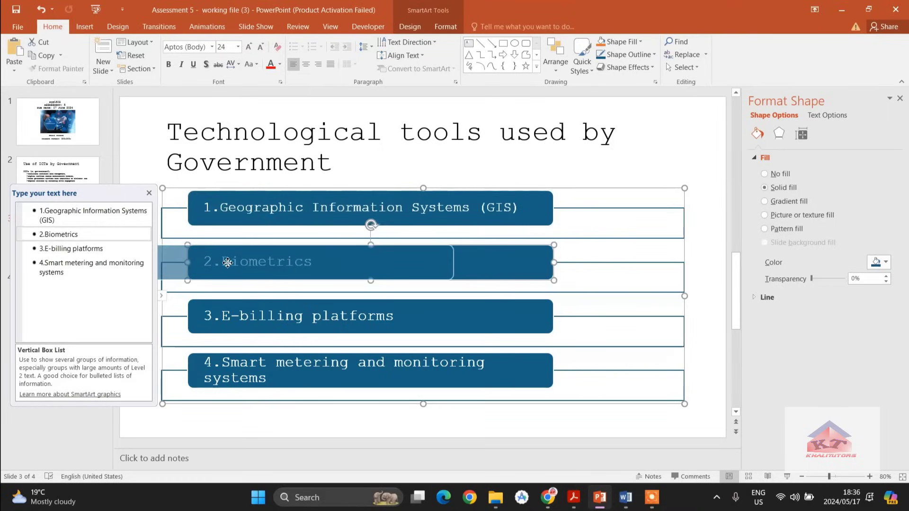
pyautogui.moveTo(275, 263); pyautogui.dragTo(276, 263)
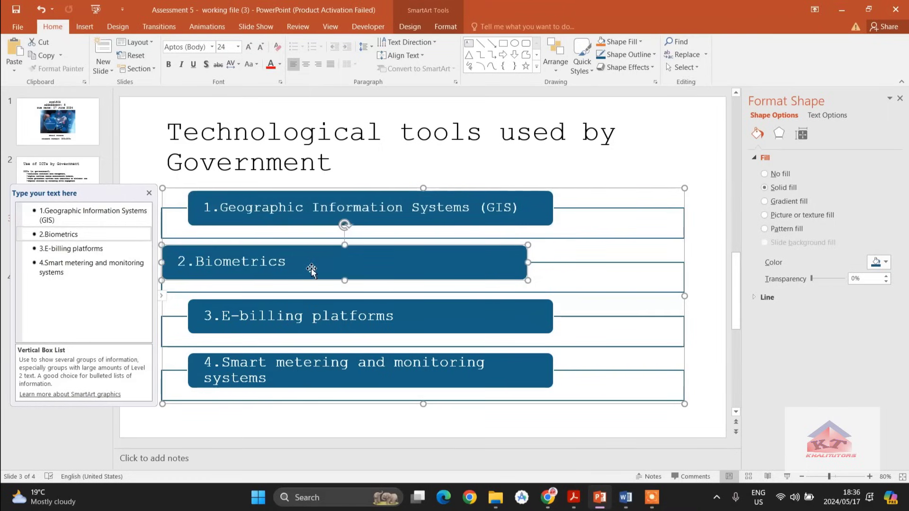
pyautogui.hotkey('ctrl', 'z')
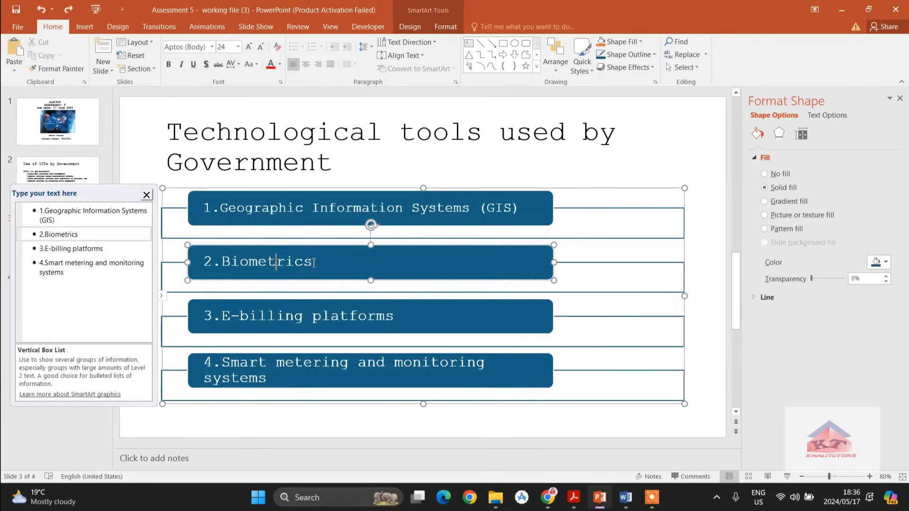
pyautogui.moveTo(307, 264); pyautogui.dragTo(310, 262)
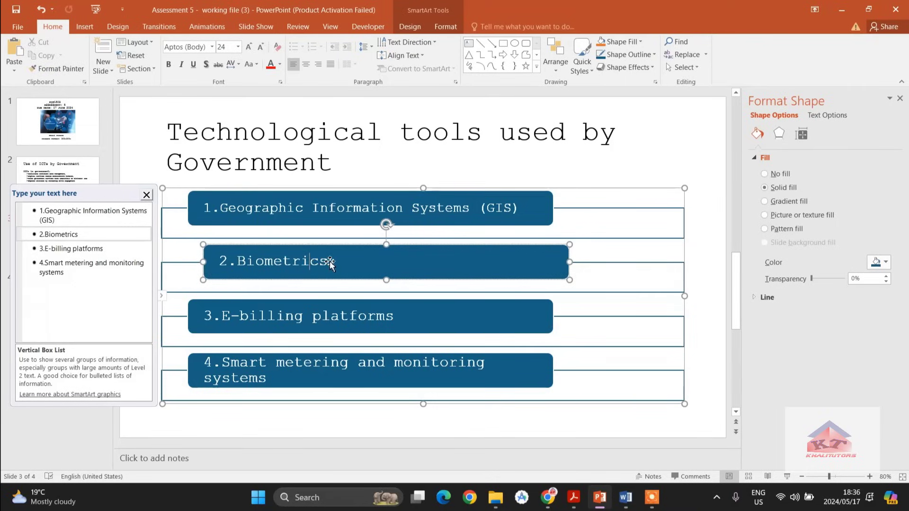
# Try setting the 2.Biometrics text to size 22, checking E-billing's size, then reselect it
pyautogui.doubleClick(294, 262)
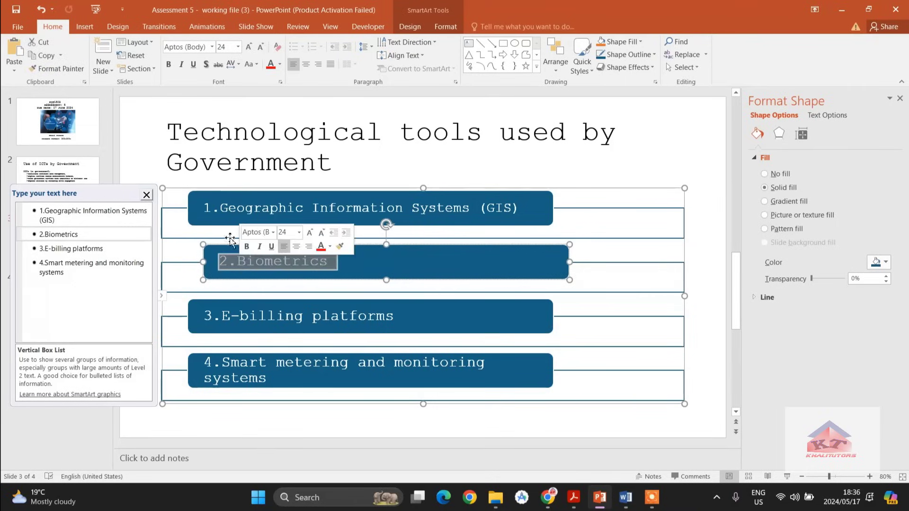
pyautogui.click(238, 47)
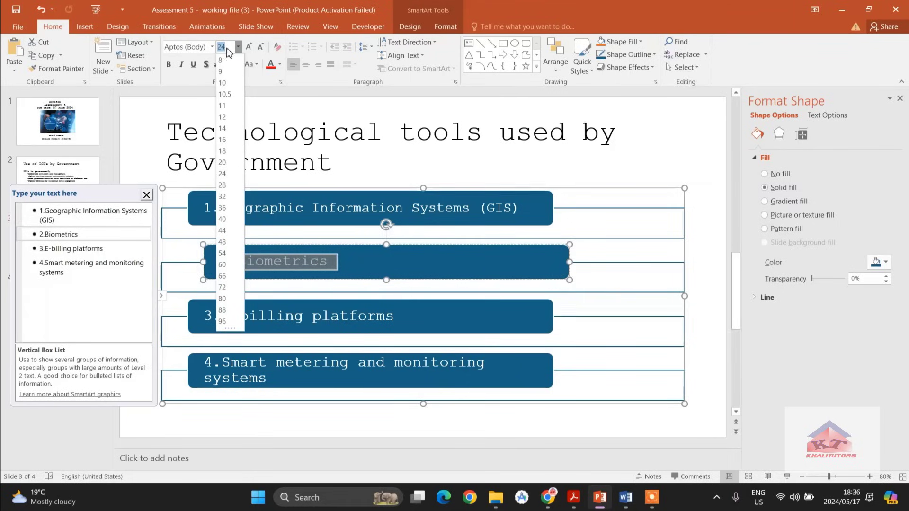
pyautogui.press('Escape')
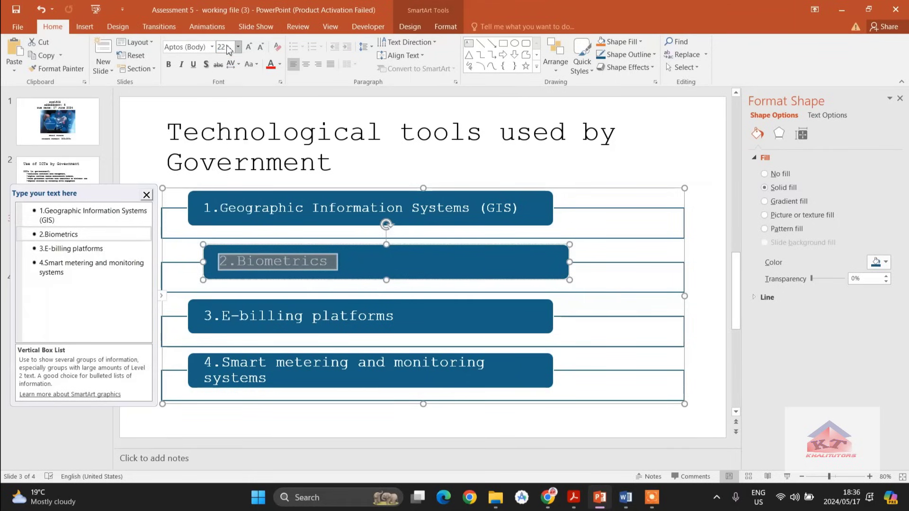
pyautogui.click(339, 320)
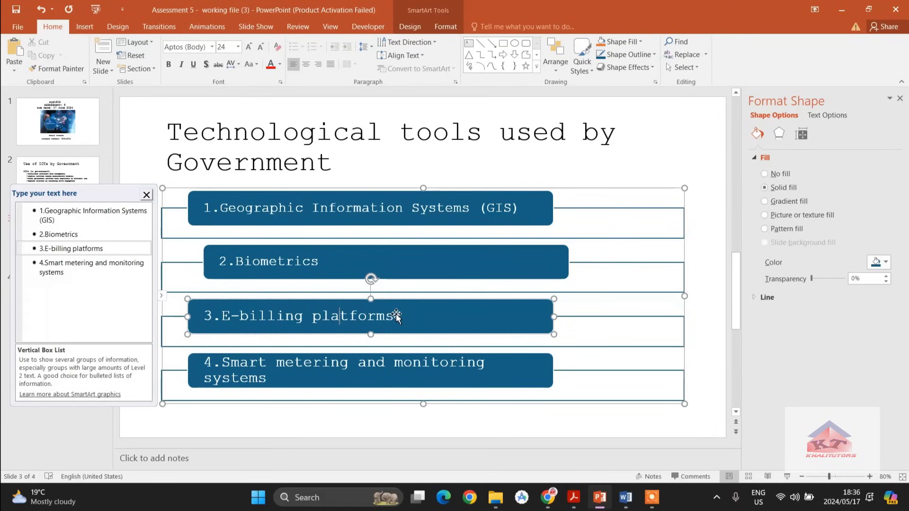
pyautogui.click(310, 261)
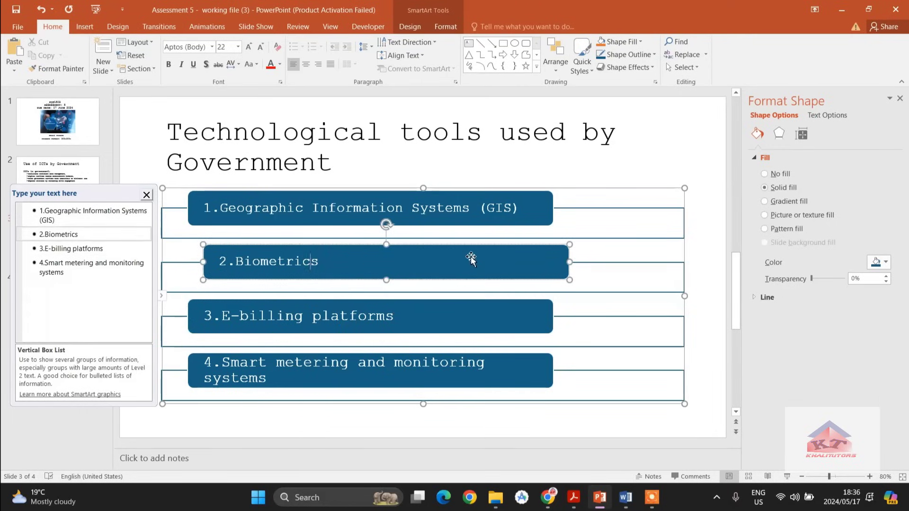
pyautogui.hotkey('ctrl', 'a')
# Undo the unwanted Biometrics box change and set the 2.Biometrics text to size 22
pyautogui.hotkey('ctrl', 'z')
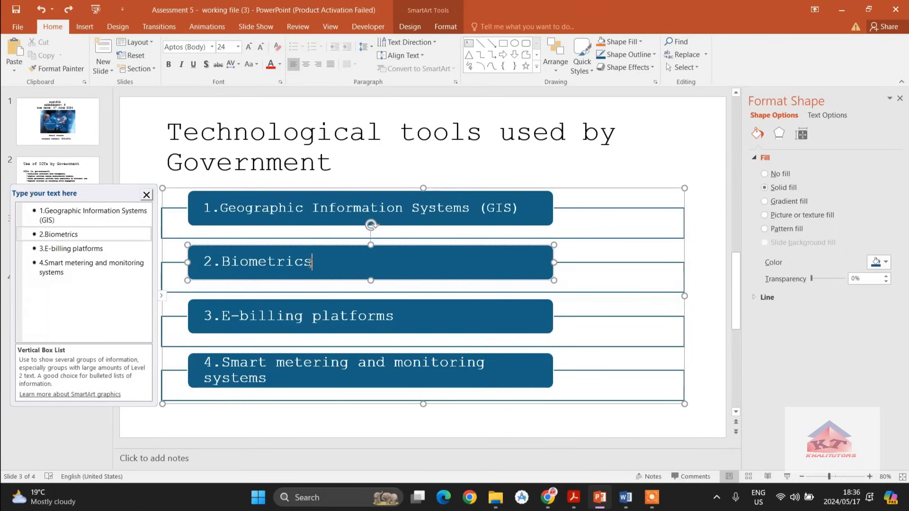
pyautogui.hotkey('ctrl', 'a')
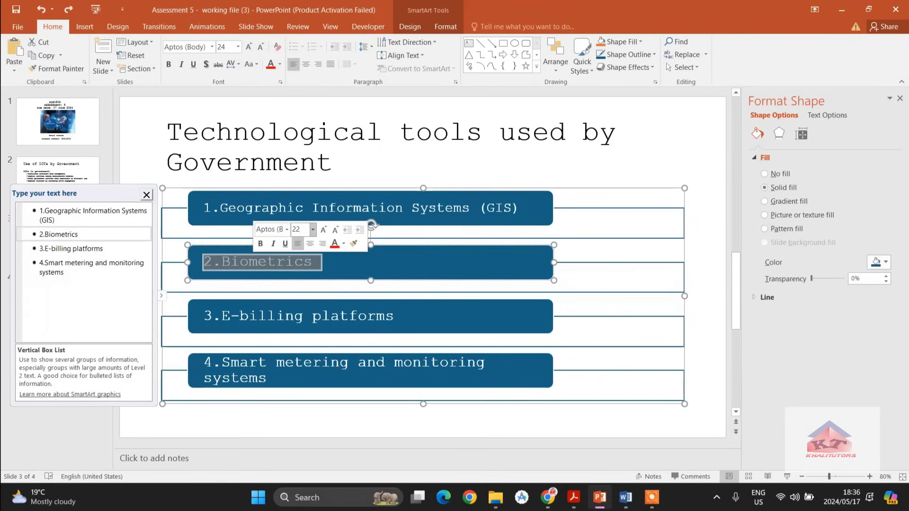
pyautogui.press('Return')
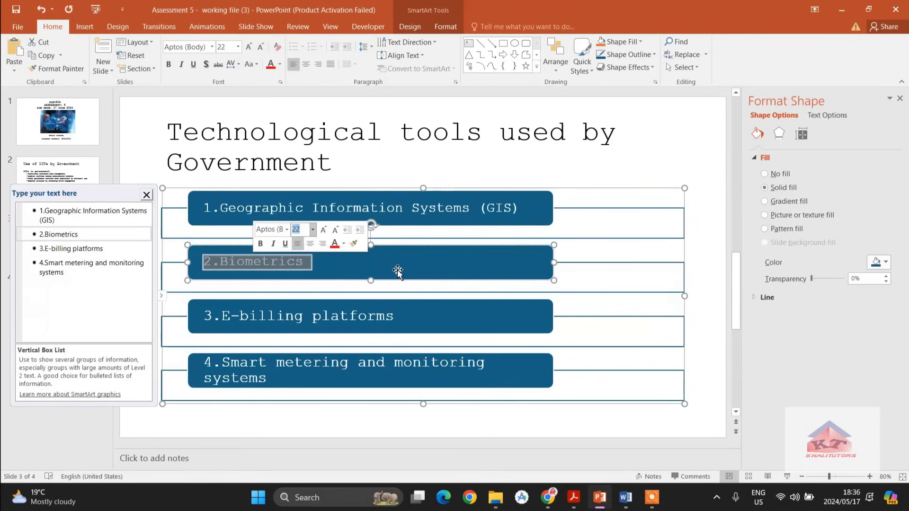
pyautogui.click(398, 272)
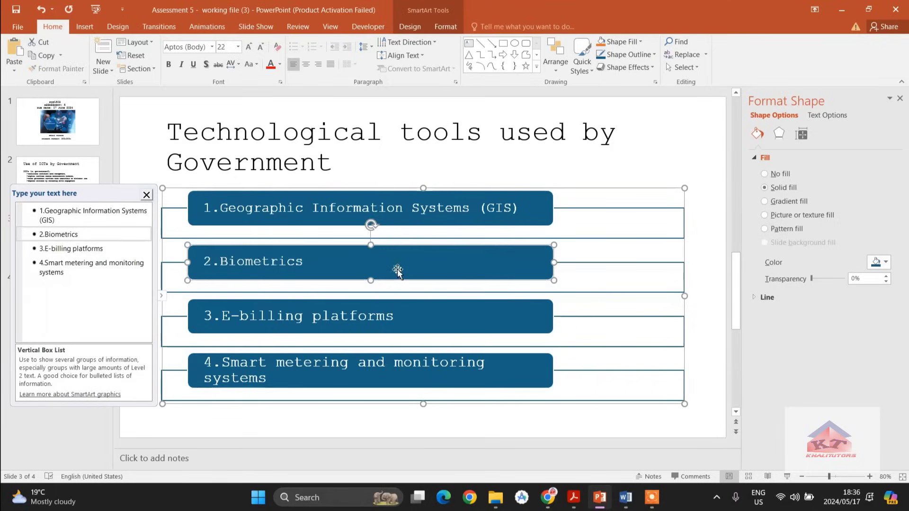
# Set the 3.E-billing platforms text to font size 22
pyautogui.tripleClick(404, 316)
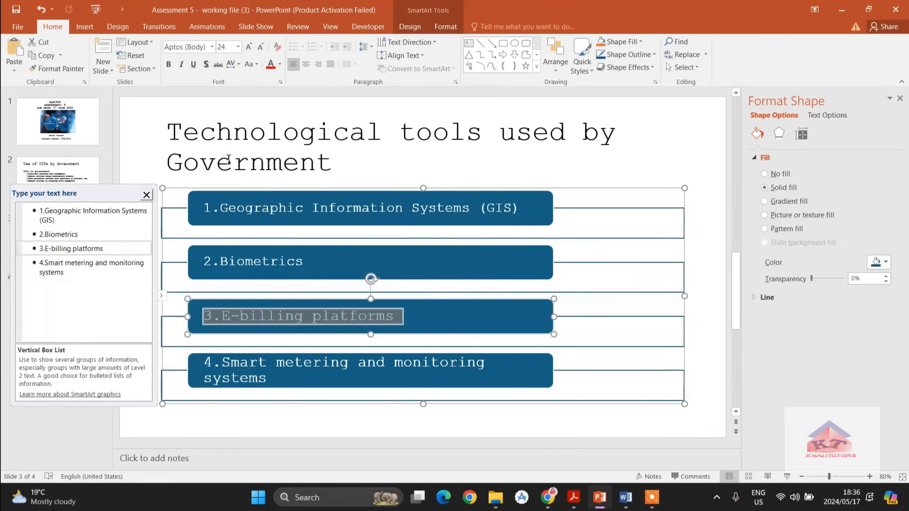
pyautogui.click(226, 47)
pyautogui.write('22')
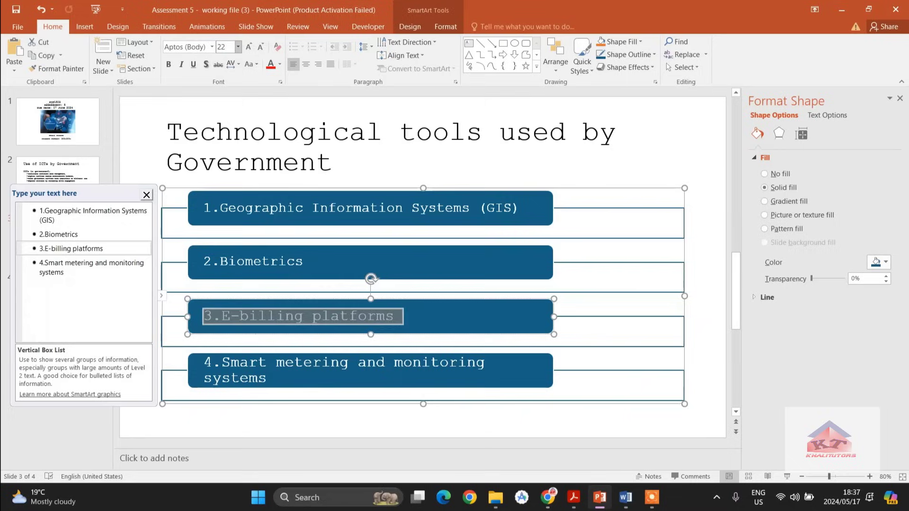
pyautogui.press('Return')
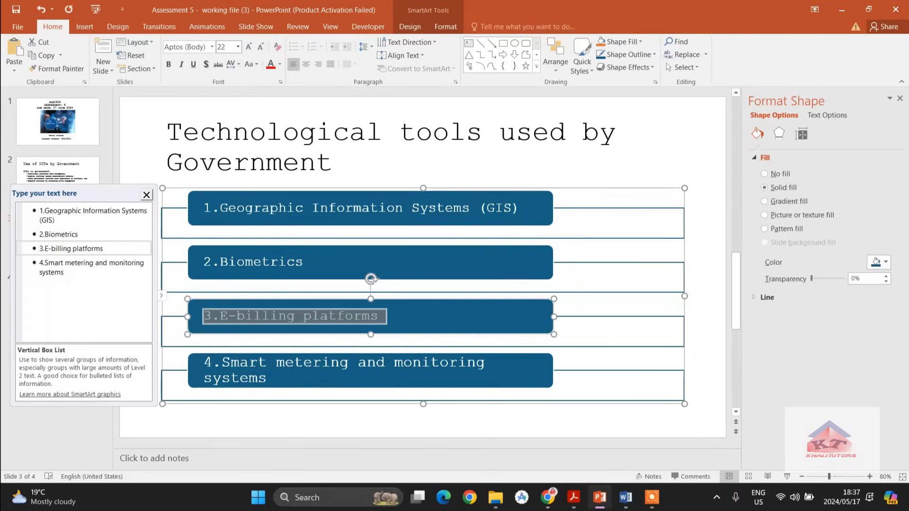
# Set the 4.Smart metering and monitoring systems text to font size 22
pyautogui.click(273, 378)
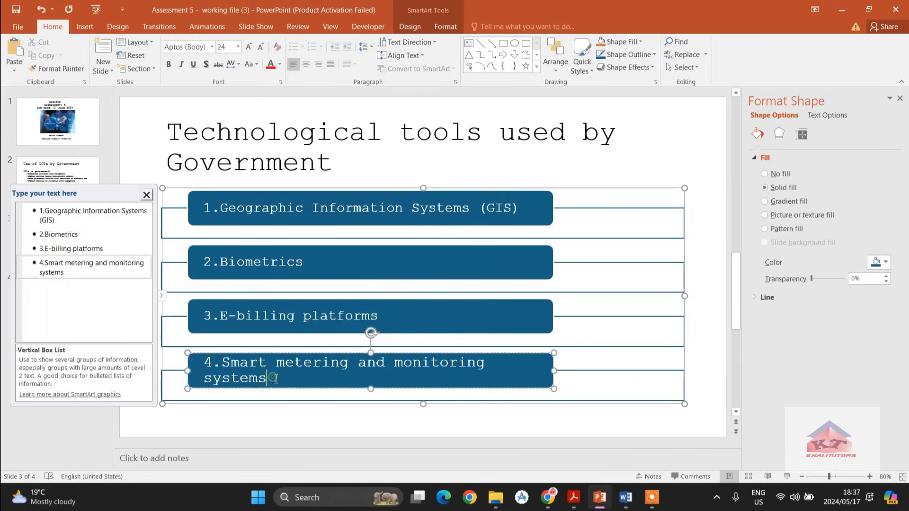
pyautogui.moveTo(273, 378); pyautogui.dragTo(226, 363)
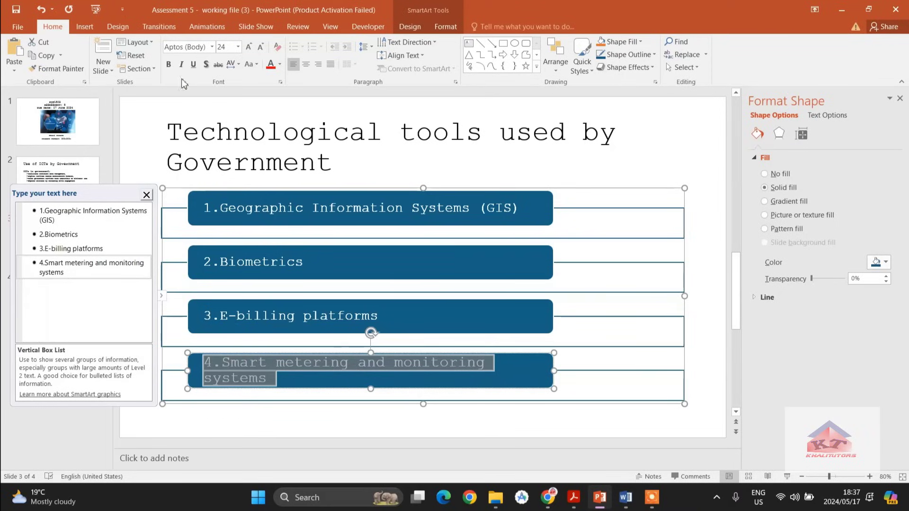
pyautogui.click(224, 46)
pyautogui.write('22')
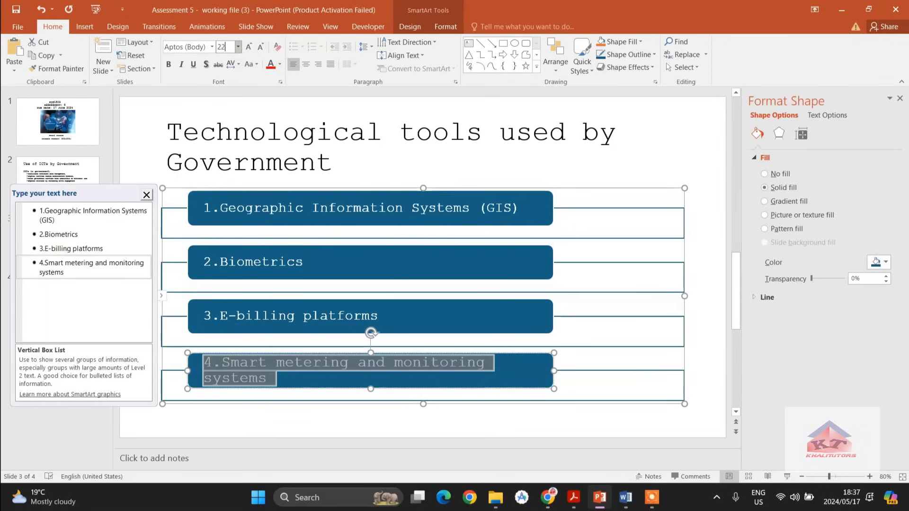
pyautogui.press('Return')
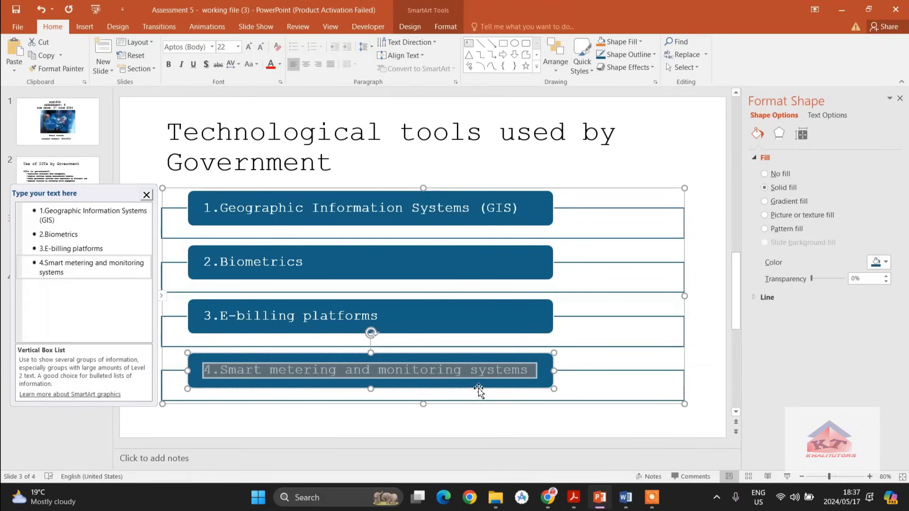
pyautogui.click(707, 427)
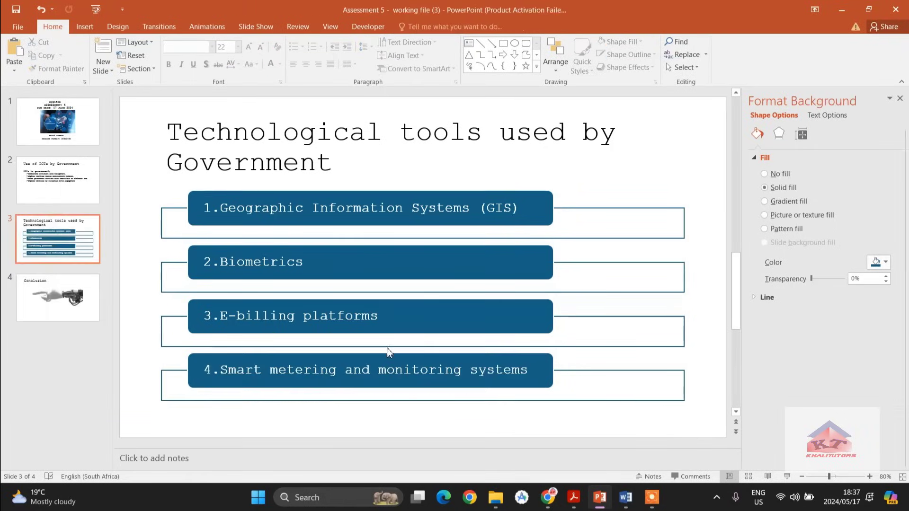
# Bring up the Word instructions and review tasks 4–6 for the Vertical Box List requirements
pyautogui.click(625, 498)
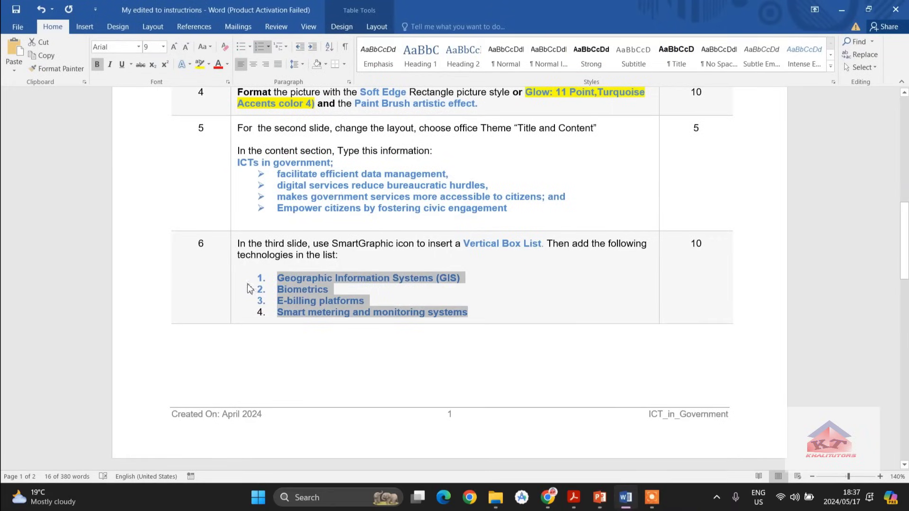
pyautogui.scroll(-5, 438, 271)
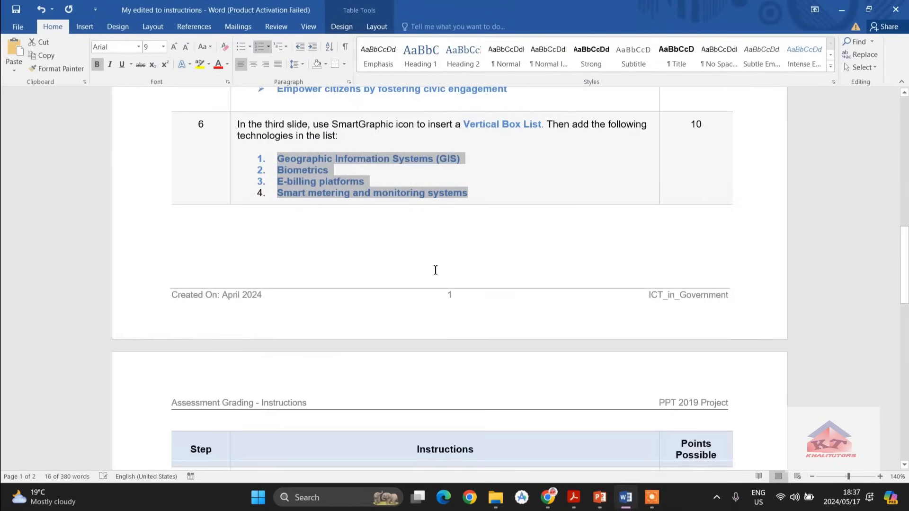
pyautogui.scroll(6, 484, 255)
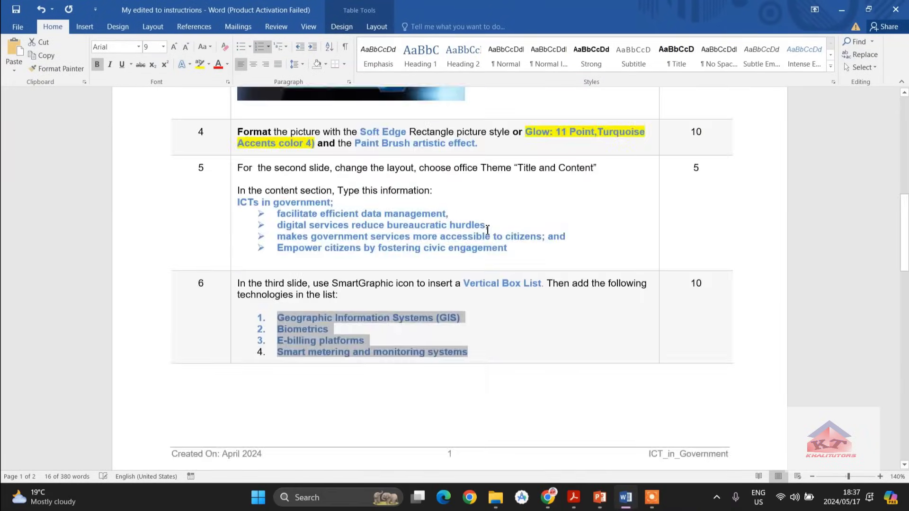